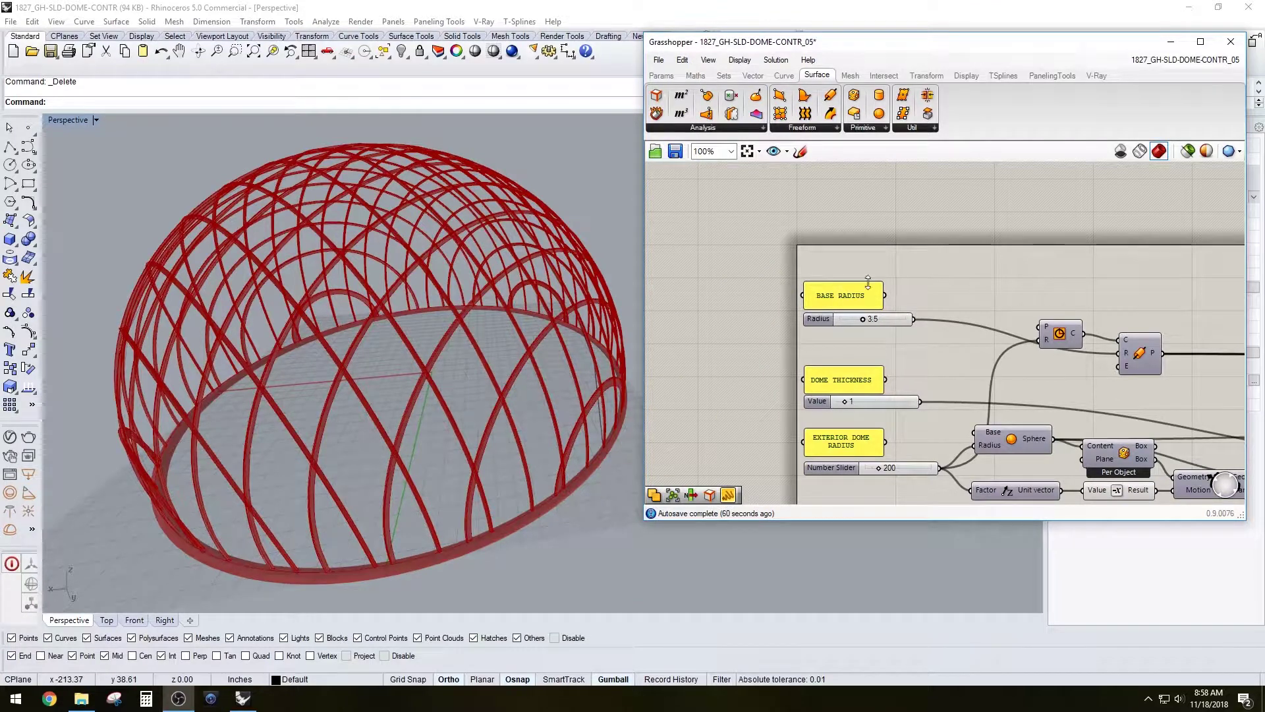
Step: Examine the lattice dome and the definition's base radius, dome thickness and exterior dome radius sliders
{"action": "right_click", "coordinate": [1073, 267]}
{"action": "left_click", "coordinate": [1010, 270]}
{"action": "right_click_drag", "start_coordinate": [1025, 290], "coordinate": [986, 261]}
{"action": "right_click_drag", "start_coordinate": [555, 330], "coordinate": [519, 338]}
{"action": "scroll", "coordinate": [866, 313], "scroll_direction": "up", "scroll_amount": 1}
{"action": "right_click_drag", "start_coordinate": [865, 314], "coordinate": [867, 332]}
{"action": "mouse_move", "coordinate": [583, 369]}
{"action": "right_mouse_down"}
{"action": "mouse_move", "coordinate": [571, 475]}
{"action": "mouse_move", "coordinate": [572, 388]}
{"action": "right_mouse_up"}
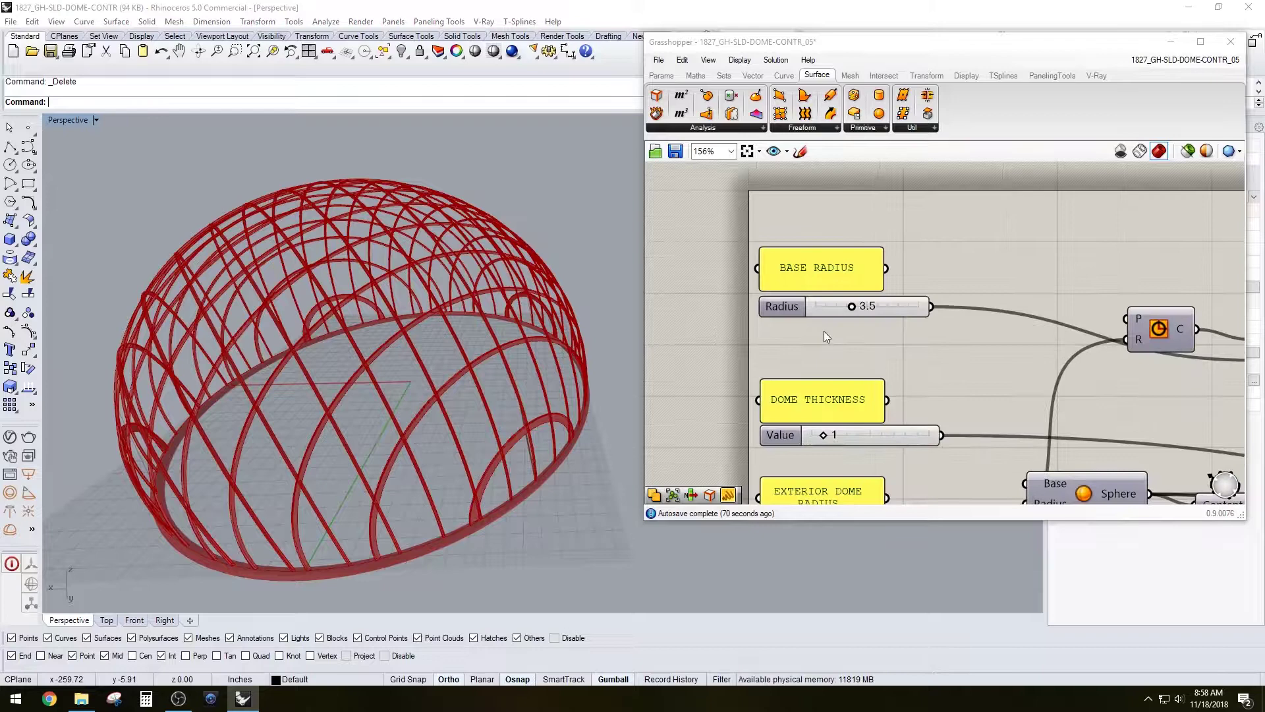
{"action": "scroll", "coordinate": [824, 331], "scroll_direction": "up", "scroll_amount": 1}
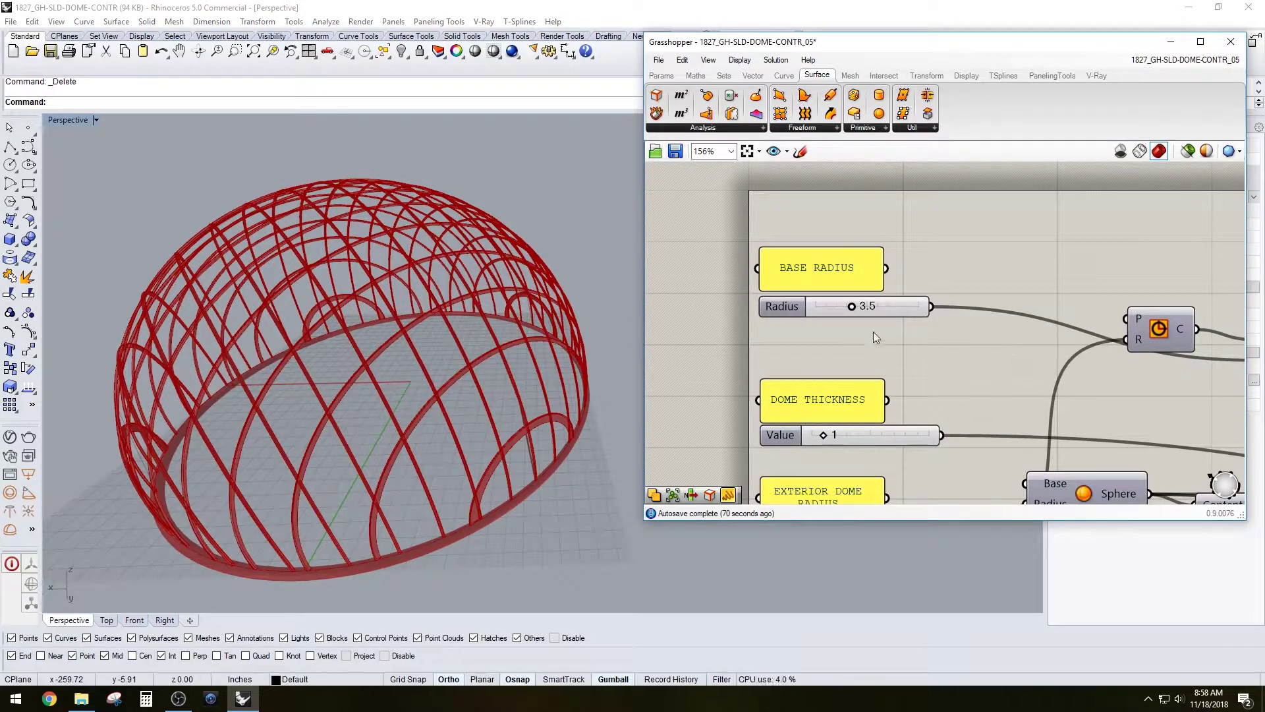
{"action": "left_click", "coordinate": [777, 308]}
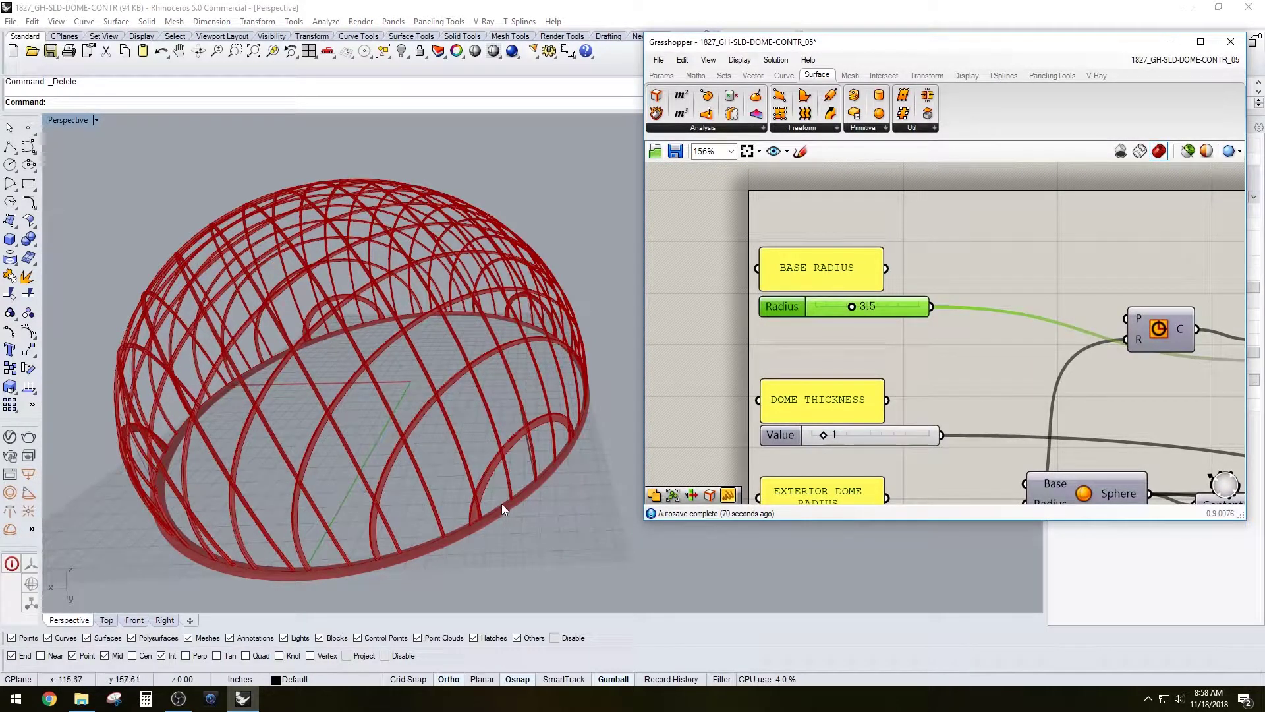
{"action": "left_click", "coordinate": [957, 386]}
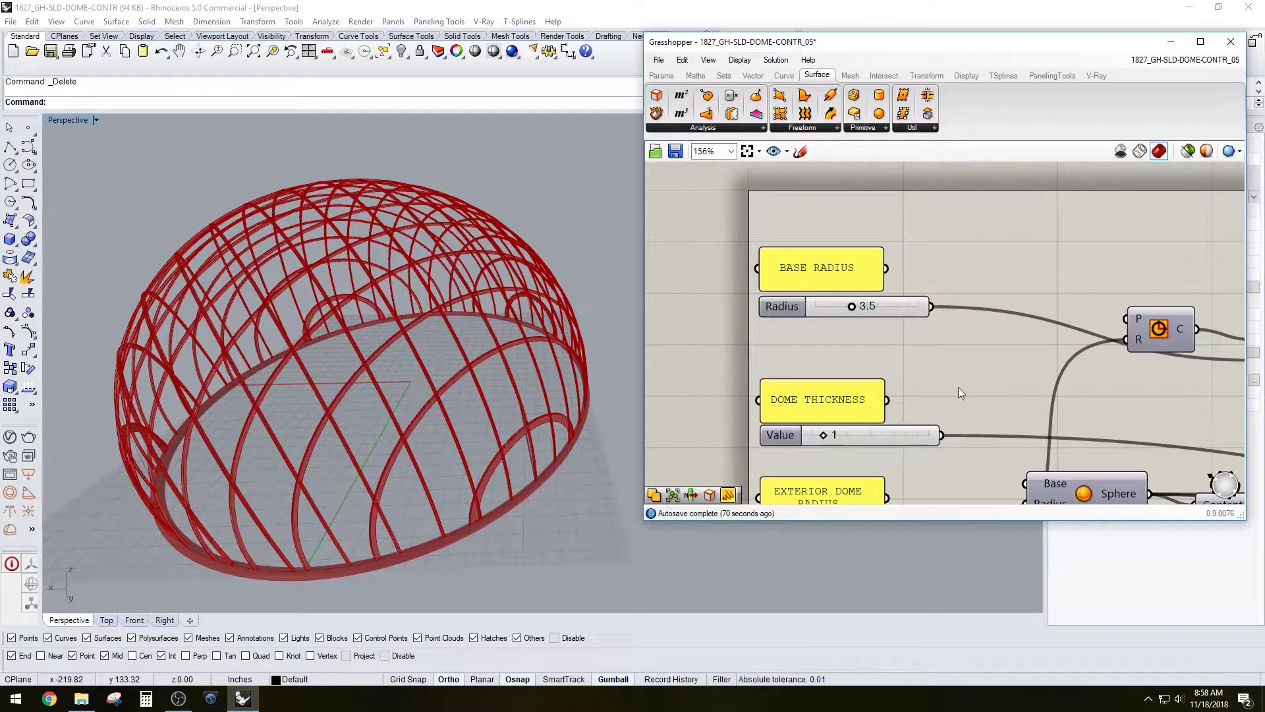
{"action": "right_click_drag", "start_coordinate": [958, 386], "coordinate": [950, 340]}
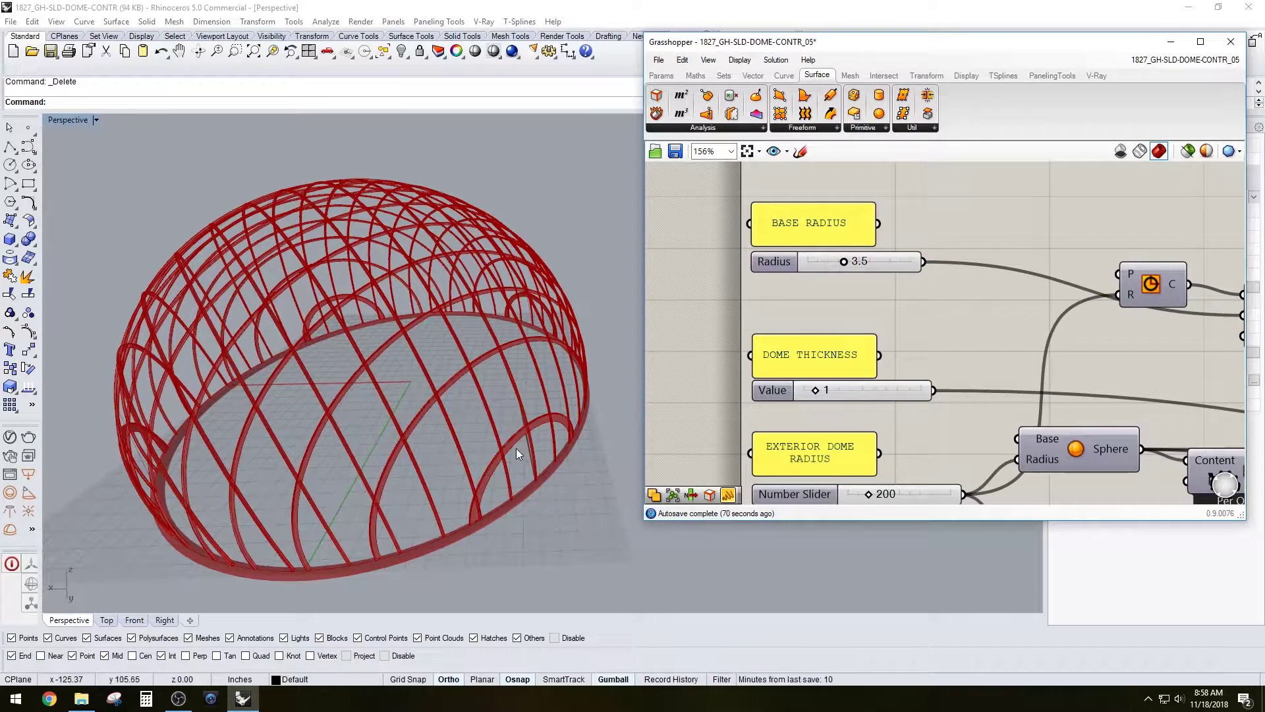
{"action": "scroll", "coordinate": [456, 374], "scroll_direction": "up", "scroll_amount": 5}
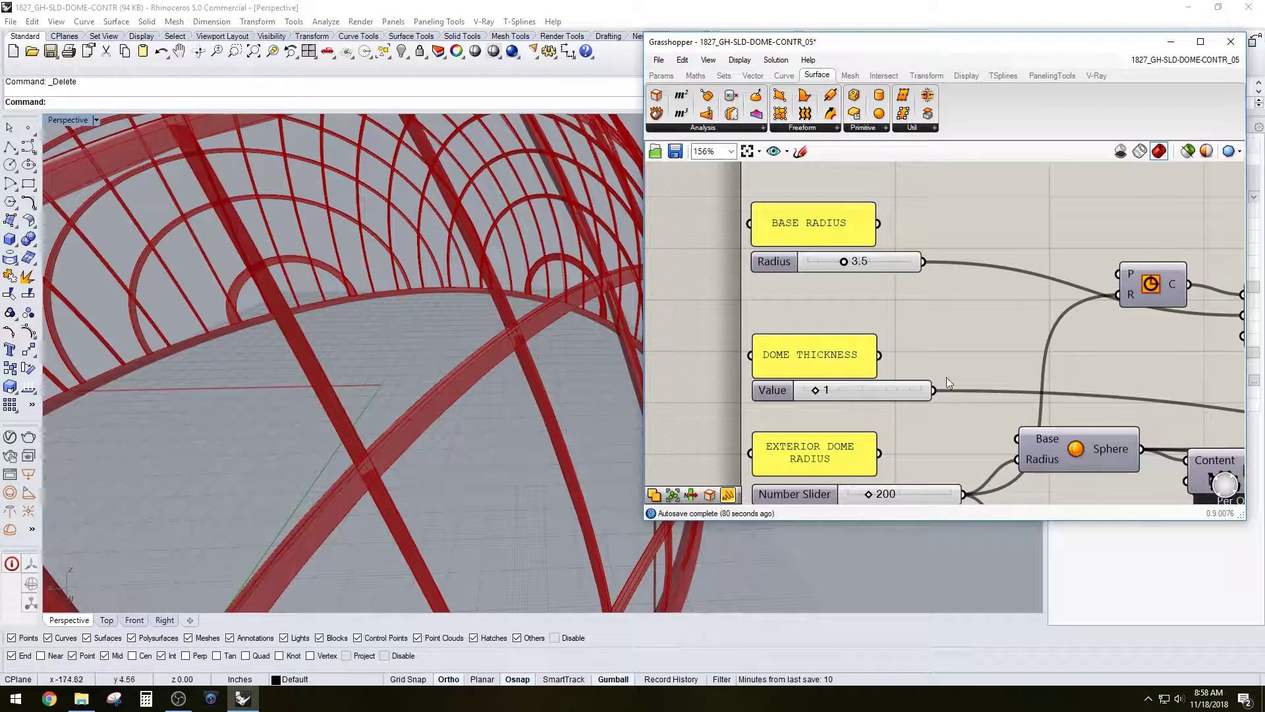
{"action": "right_click_drag", "start_coordinate": [946, 376], "coordinate": [951, 342]}
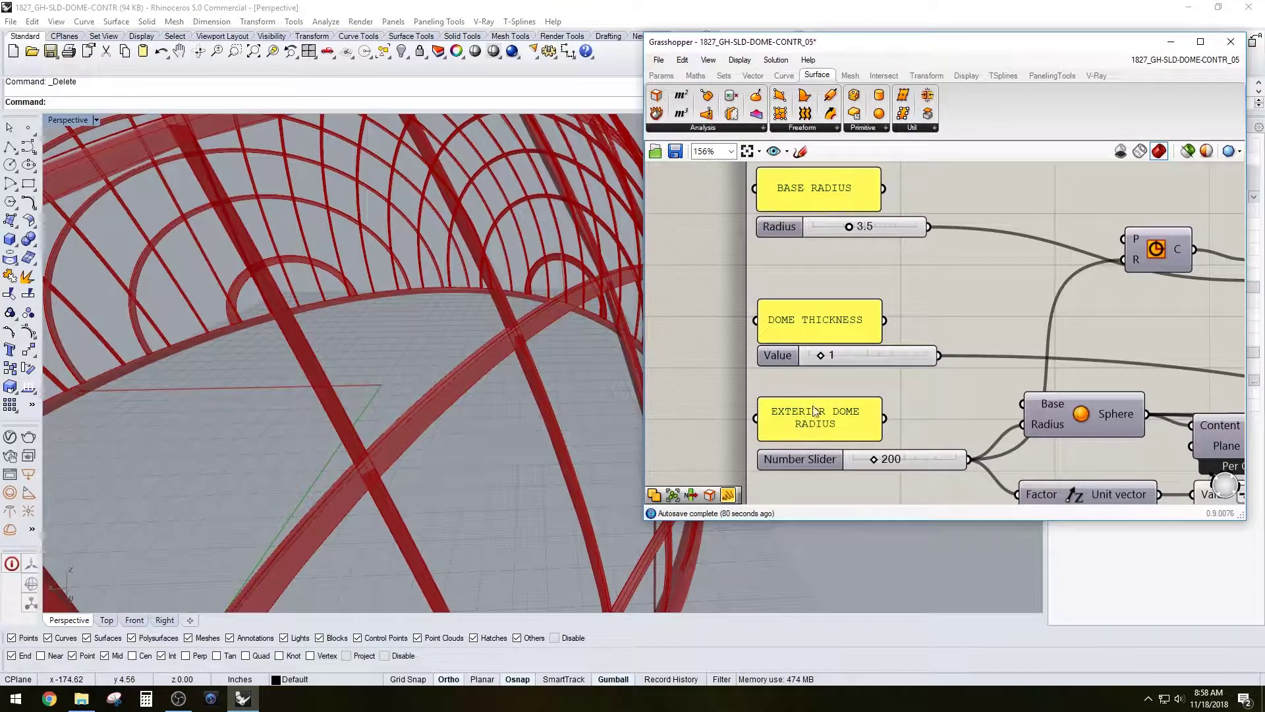
Step: Set the exterior dome radius slider to 120 and inspect the regenerated dome
{"action": "scroll", "coordinate": [497, 404], "scroll_direction": "down", "scroll_amount": 5}
{"action": "scroll", "coordinate": [537, 466], "scroll_direction": "up", "scroll_amount": 3}
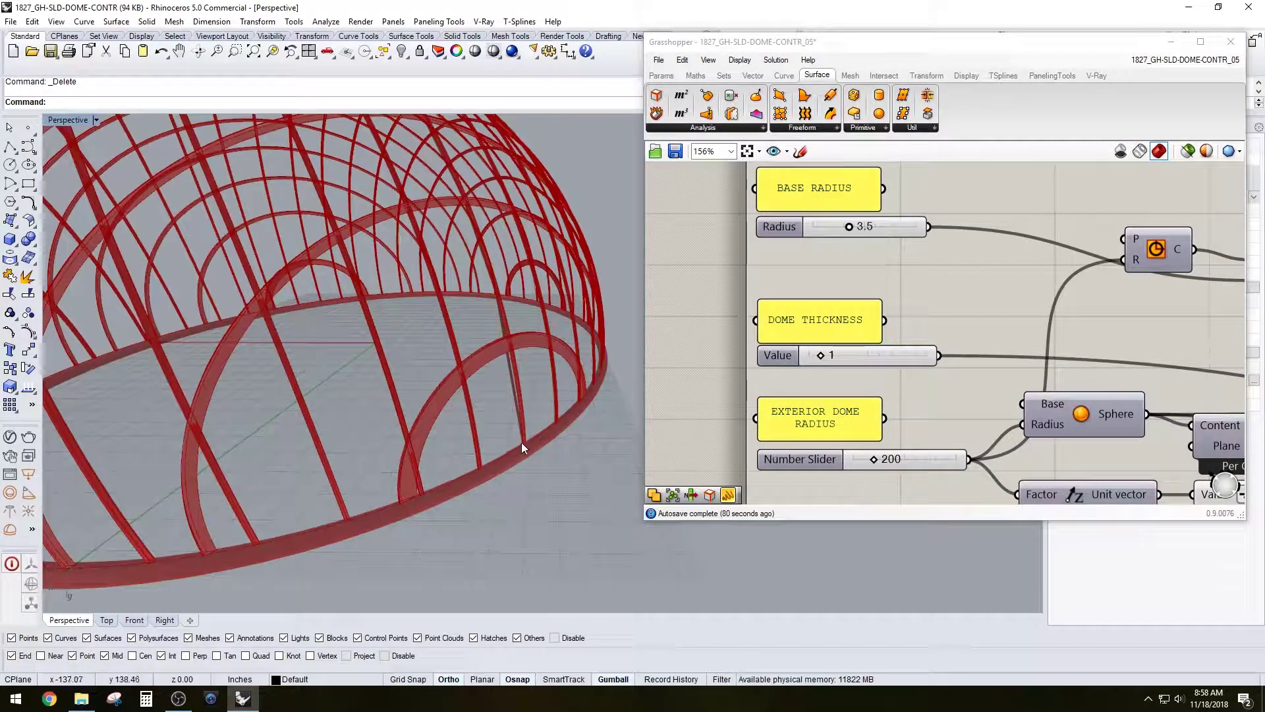
{"action": "double_click", "coordinate": [894, 458]}
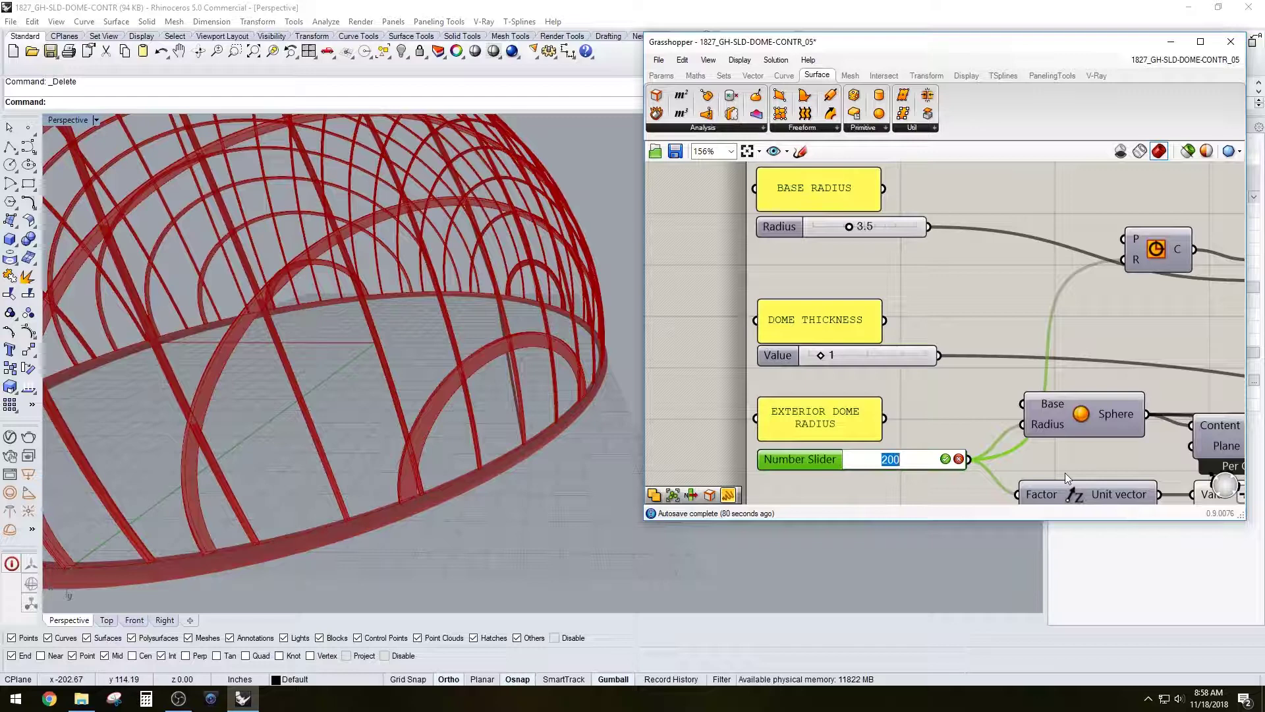
{"action": "type", "text": "12"}
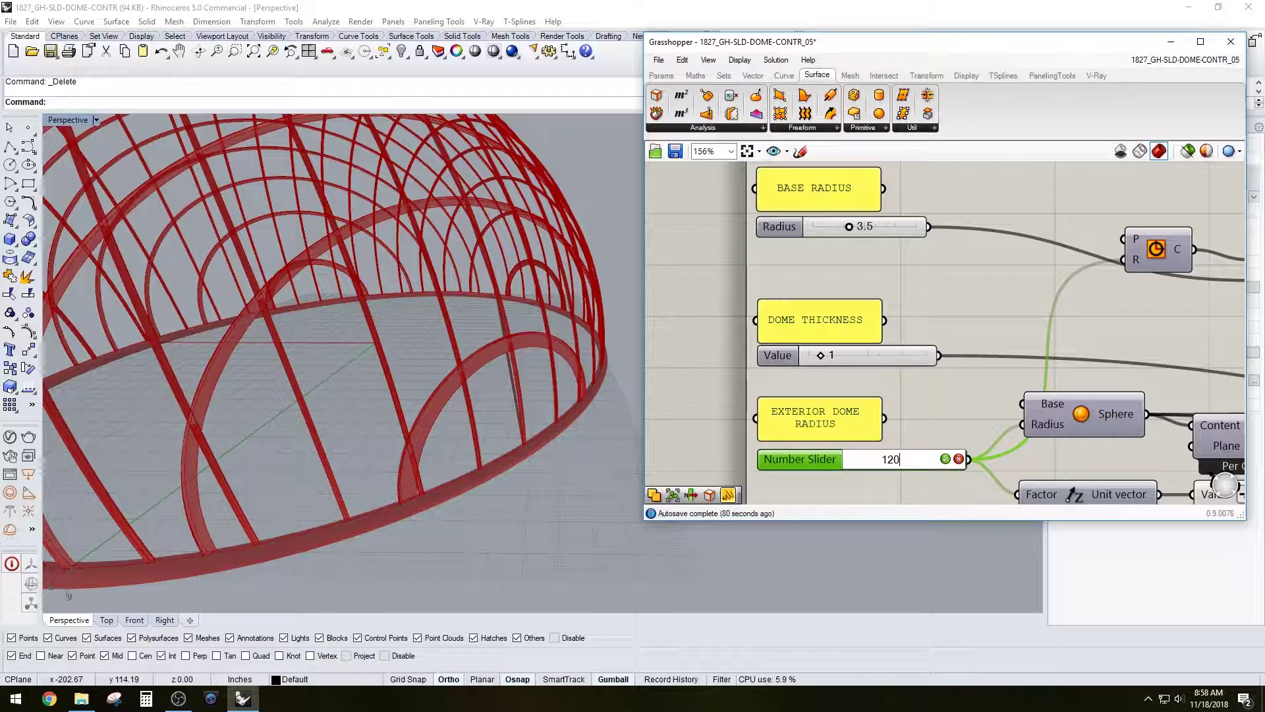
{"action": "key", "text": "Return"}
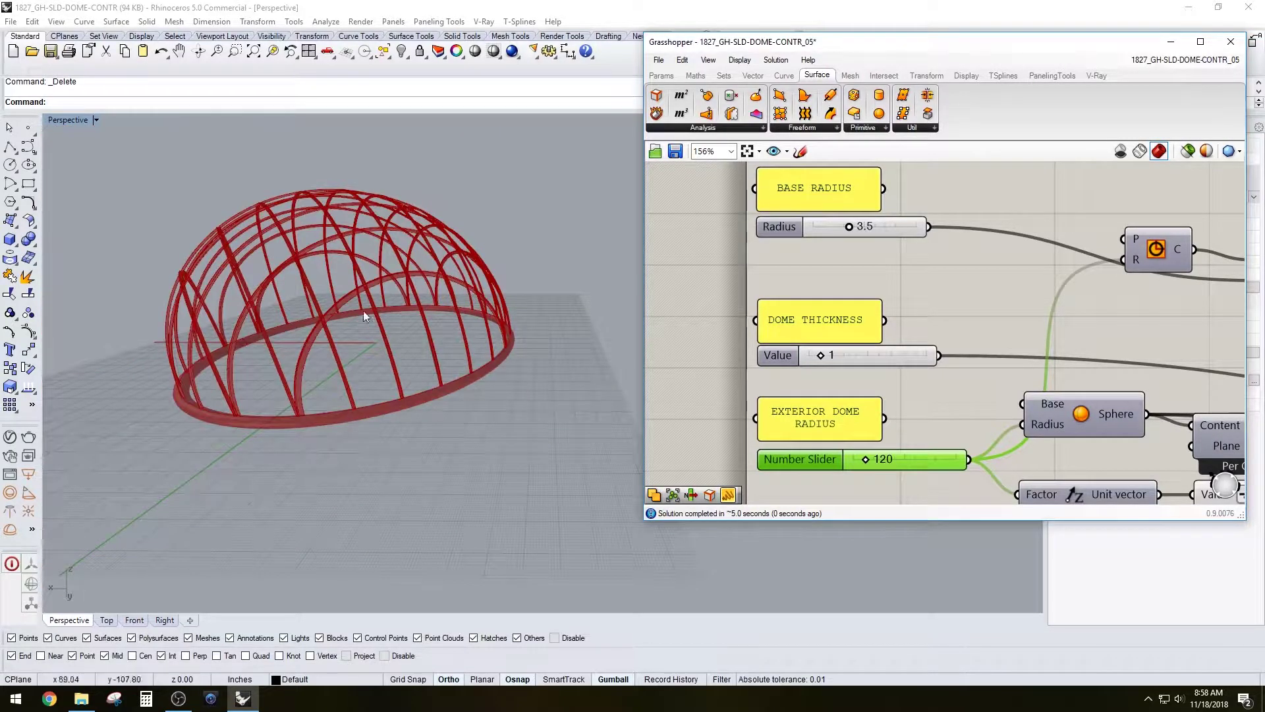
{"action": "right_click_drag", "start_coordinate": [362, 311], "coordinate": [407, 256]}
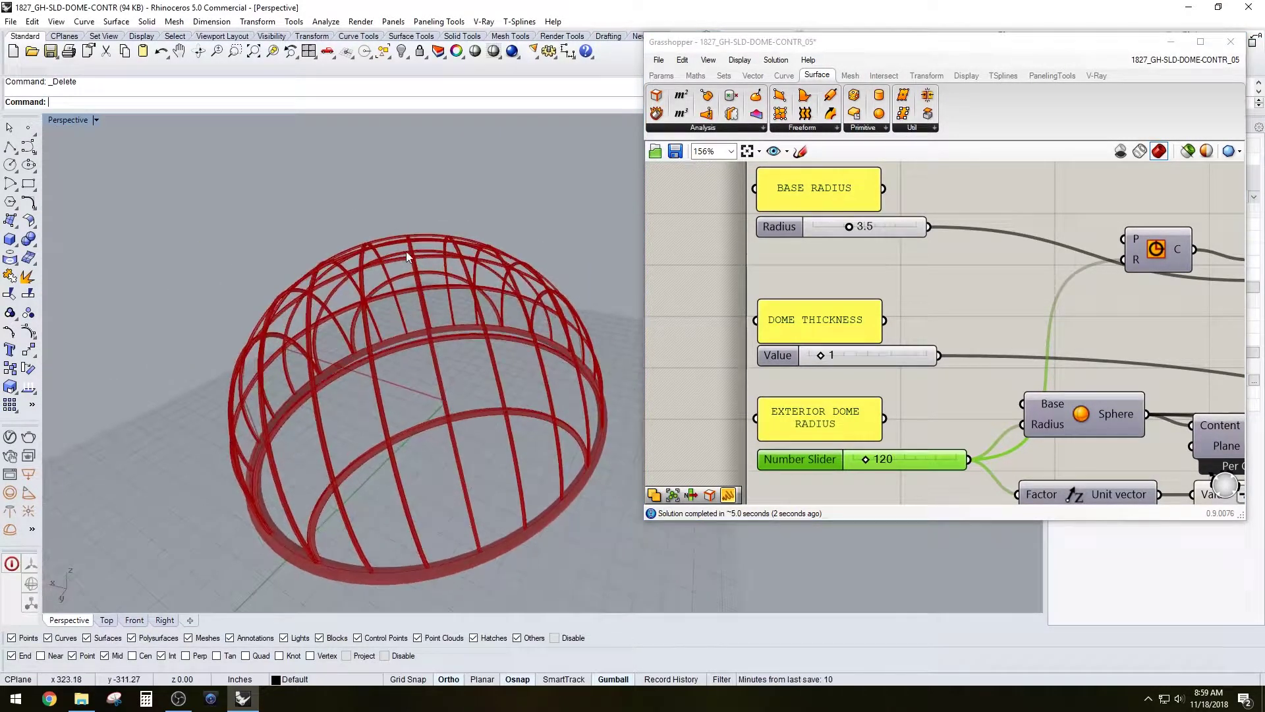
Step: Set the structure spacing slider to 16 and inspect the dome's rib grid
{"action": "left_click", "coordinate": [911, 293]}
{"action": "scroll", "coordinate": [791, 218], "scroll_direction": "down", "scroll_amount": 2}
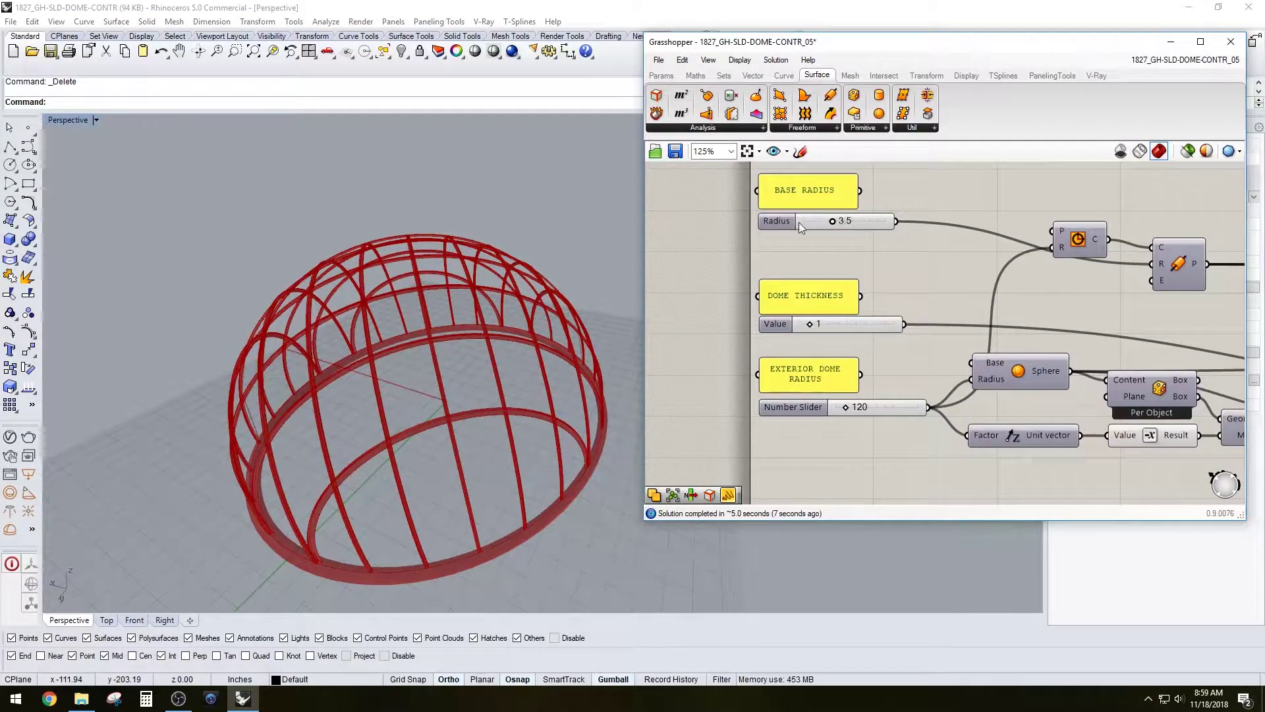
{"action": "right_click_drag", "start_coordinate": [1081, 351], "coordinate": [911, 318]}
{"action": "scroll", "coordinate": [911, 318], "scroll_direction": "down", "scroll_amount": 1}
{"action": "right_click_drag", "start_coordinate": [1093, 322], "coordinate": [892, 205]}
{"action": "scroll", "coordinate": [863, 321], "scroll_direction": "down", "scroll_amount": 2}
{"action": "scroll", "coordinate": [1104, 342], "scroll_direction": "up", "scroll_amount": 1}
{"action": "scroll", "coordinate": [1120, 388], "scroll_direction": "up", "scroll_amount": 2}
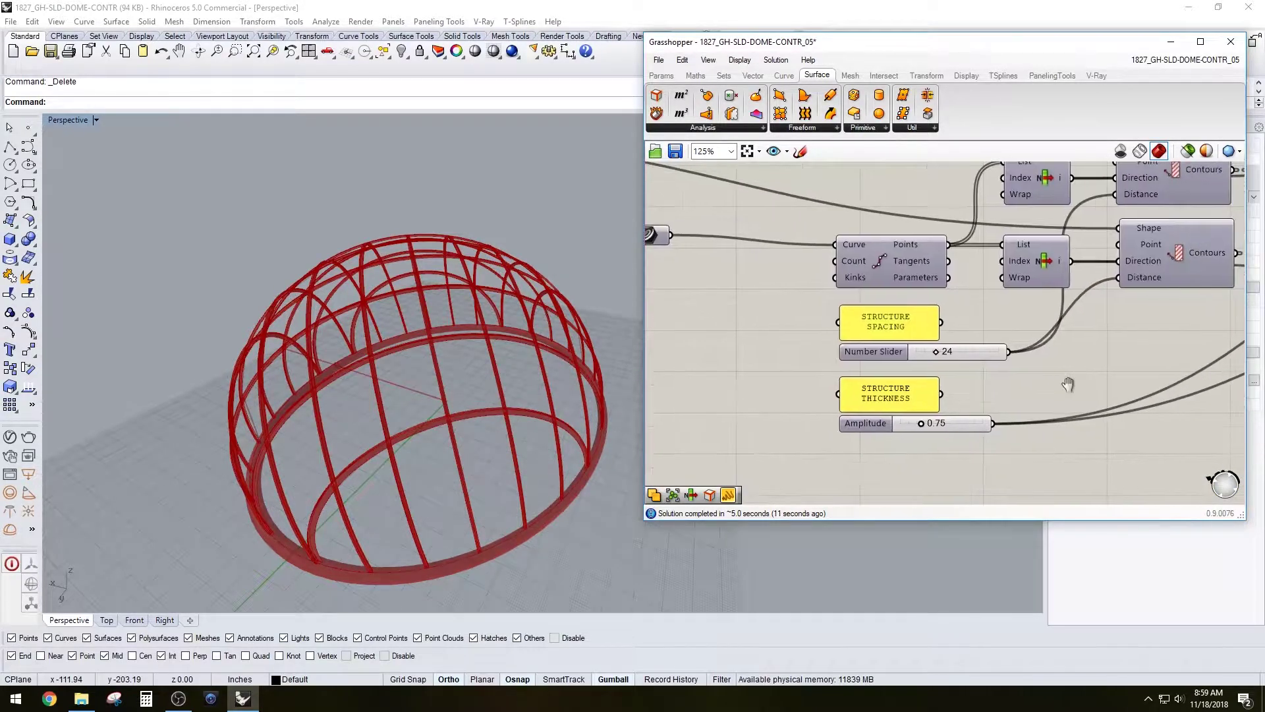
{"action": "scroll", "coordinate": [949, 355], "scroll_direction": "up", "scroll_amount": 3}
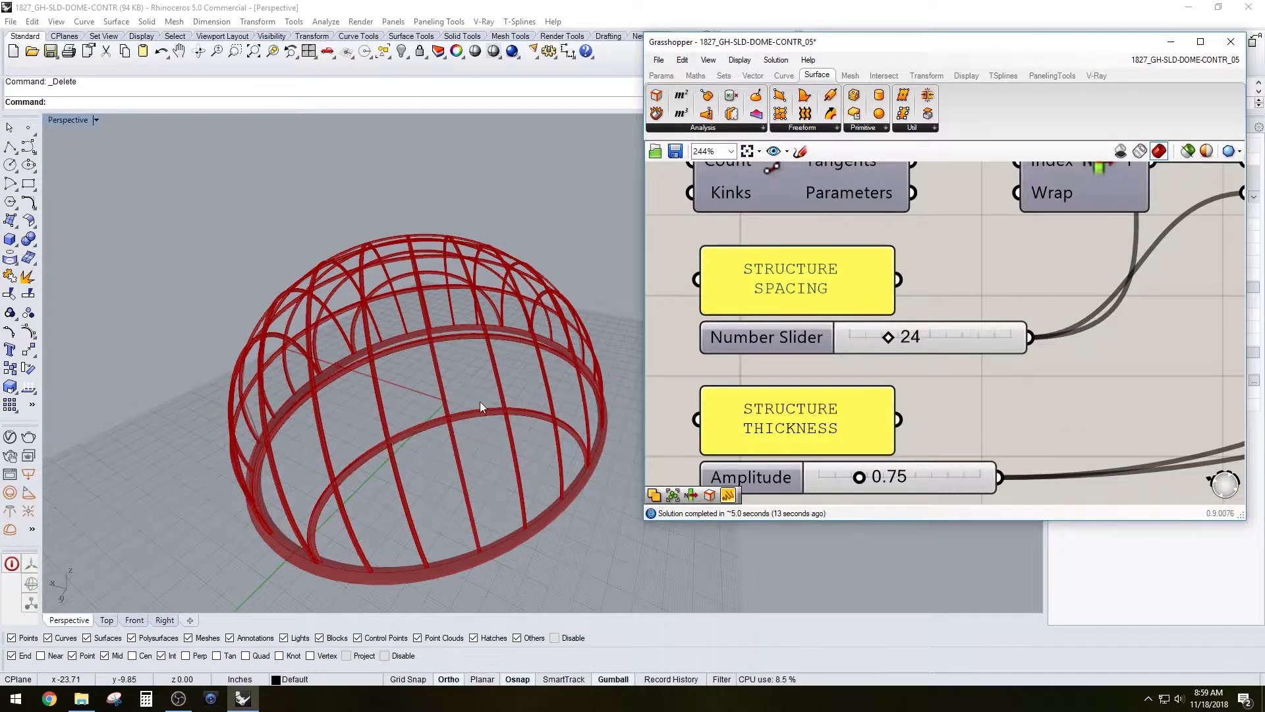
{"action": "right_click_drag", "start_coordinate": [501, 421], "coordinate": [468, 430]}
{"action": "scroll", "coordinate": [939, 339], "scroll_direction": "down", "scroll_amount": 4}
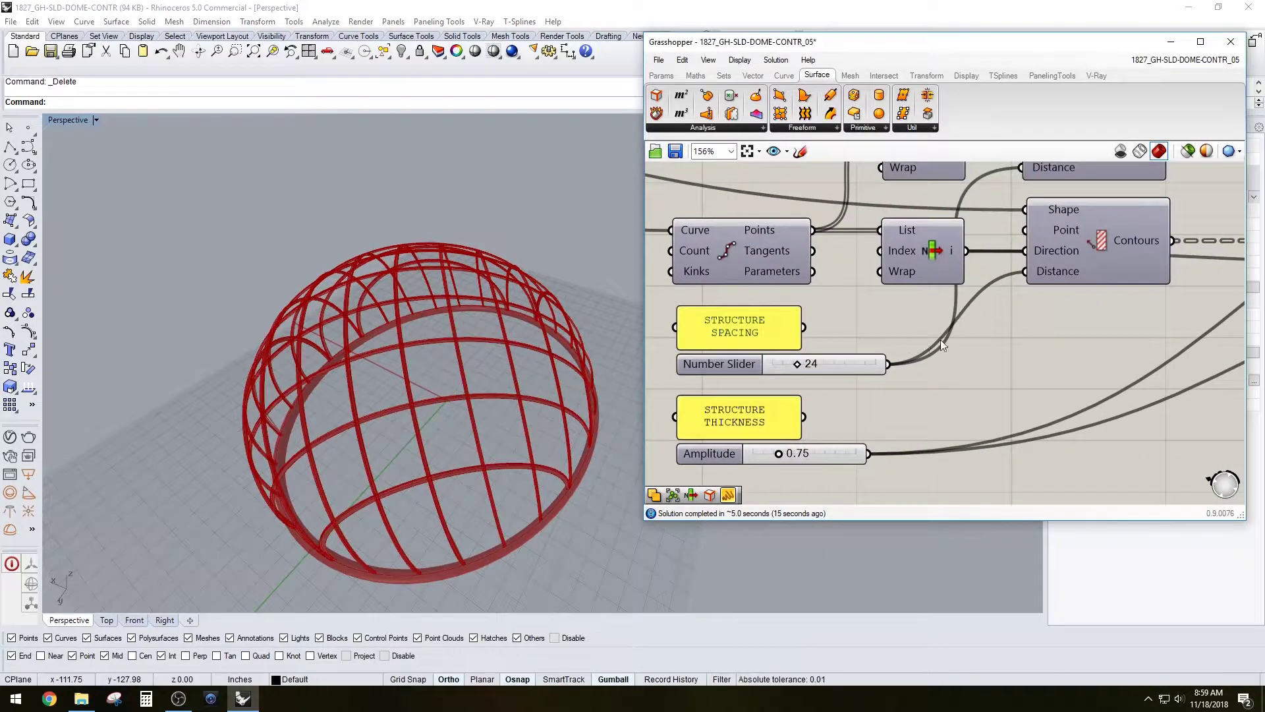
{"action": "scroll", "coordinate": [1066, 239], "scroll_direction": "up", "scroll_amount": 1}
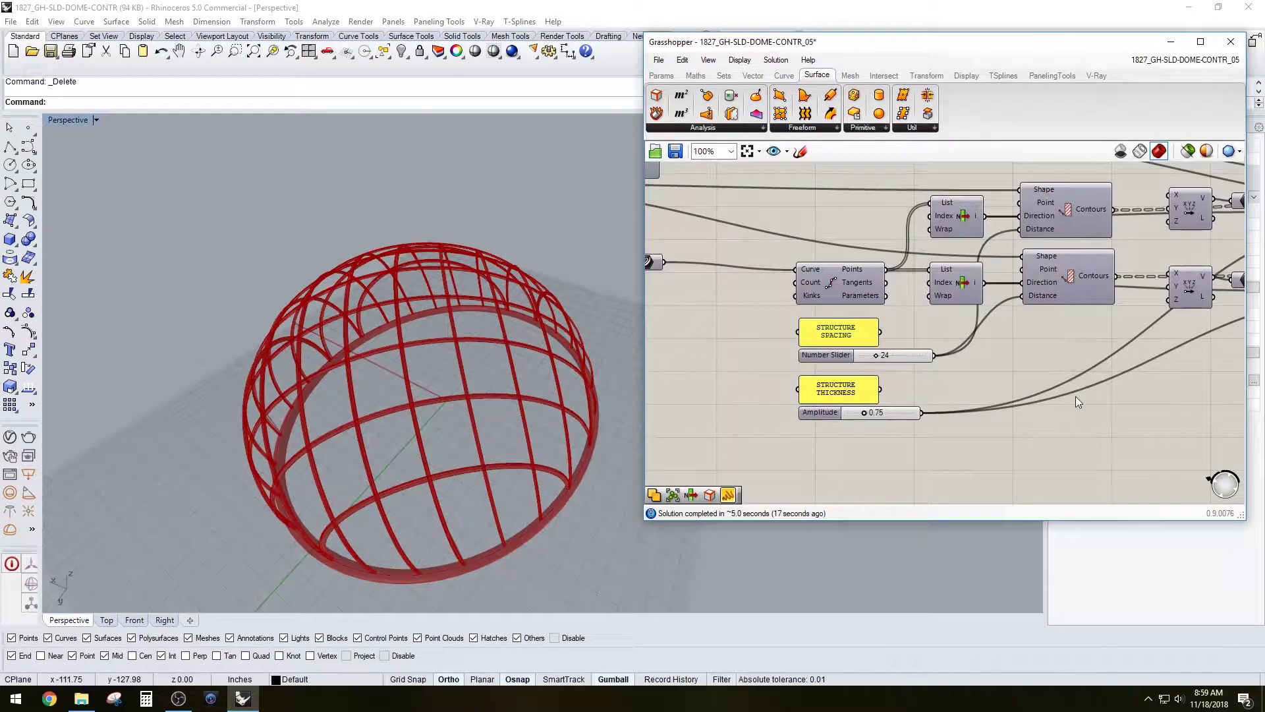
{"action": "scroll", "coordinate": [871, 347], "scroll_direction": "up", "scroll_amount": 4}
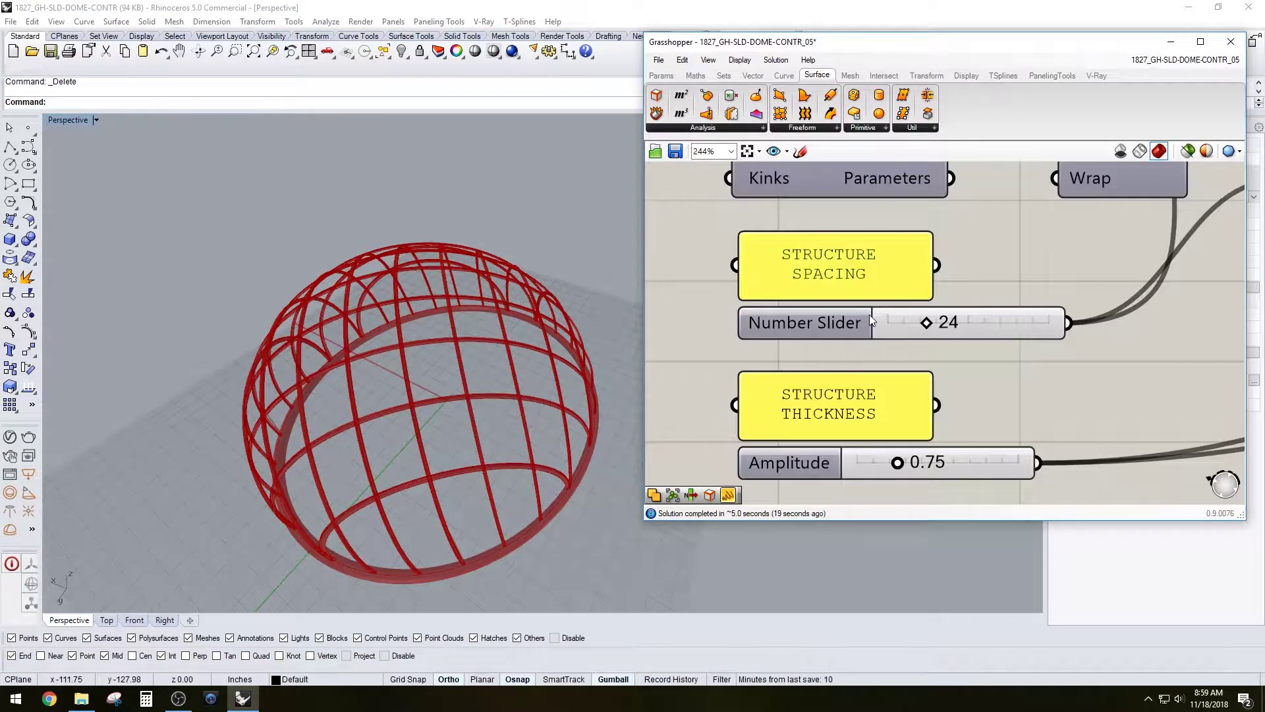
{"action": "double_click", "coordinate": [951, 323]}
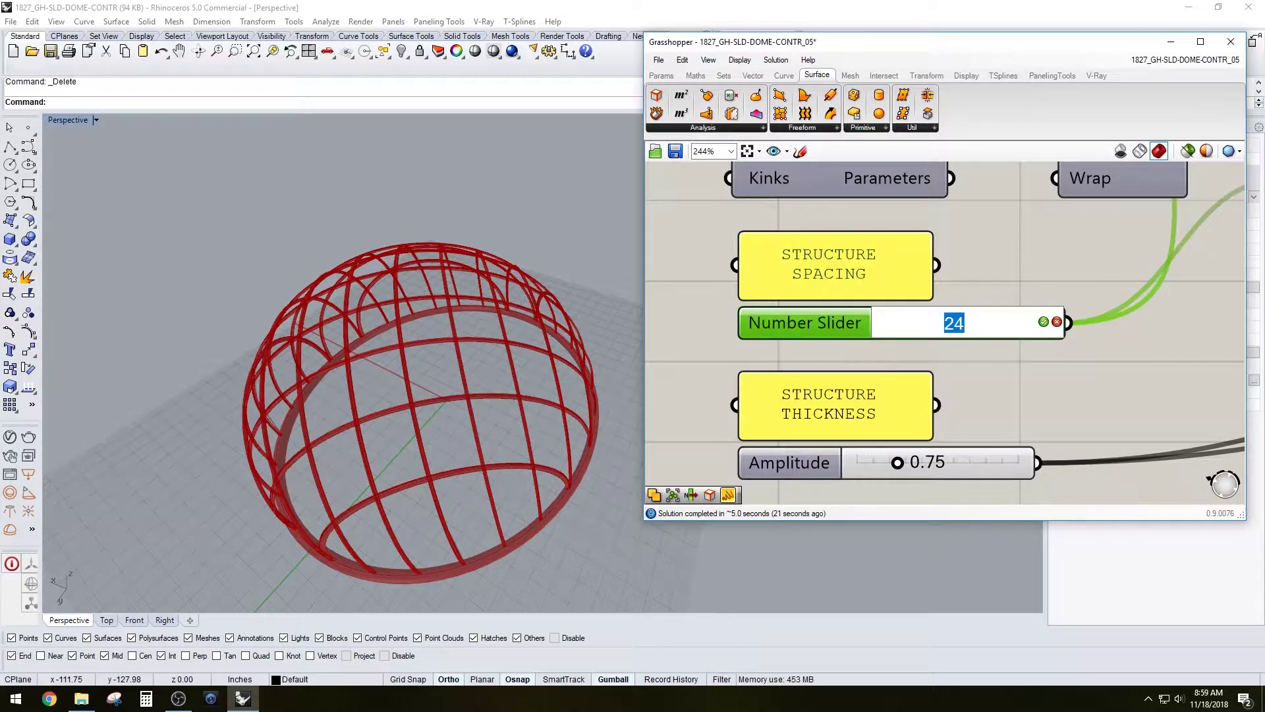
{"action": "type", "text": "16"}
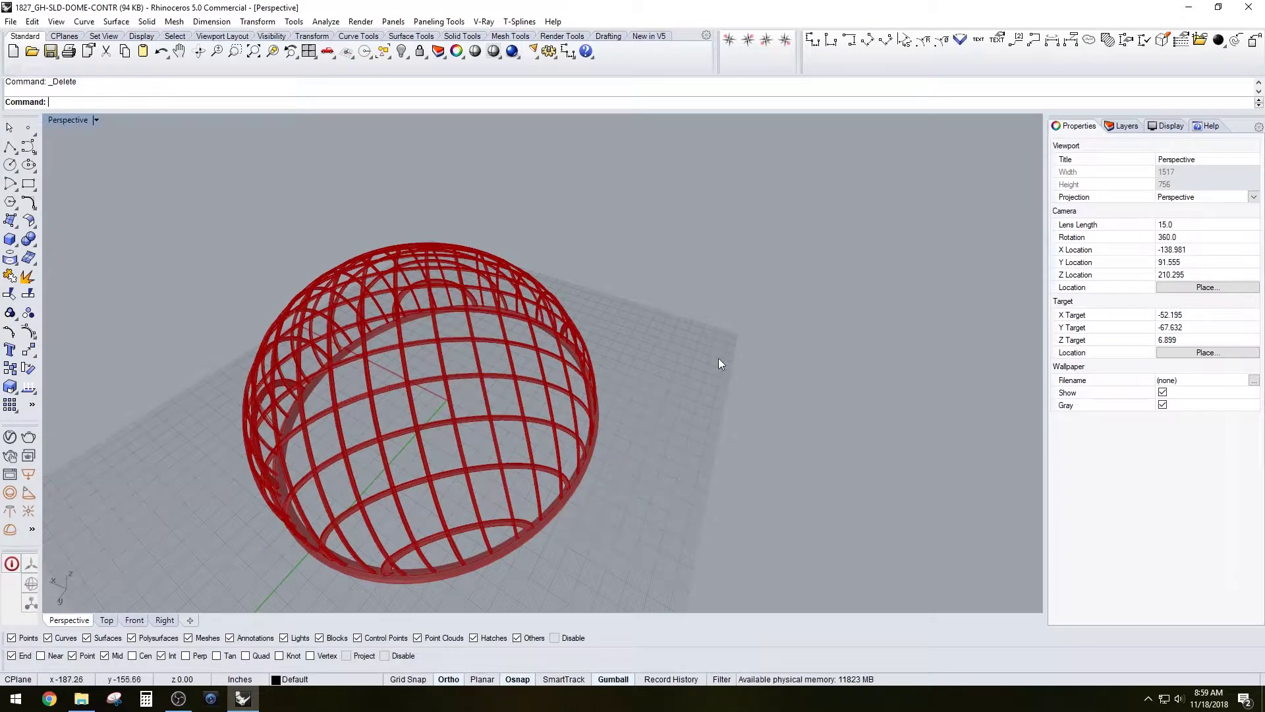
{"action": "key", "text": "Return"}
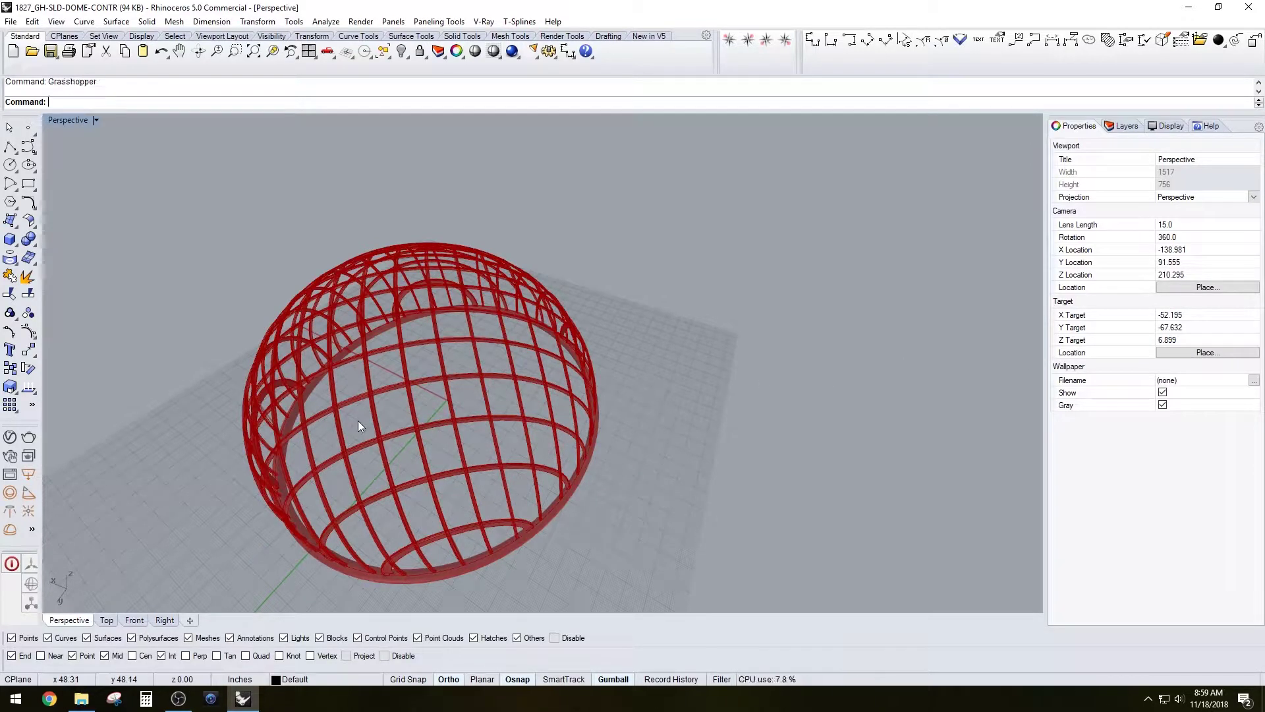
{"action": "right_click_drag", "start_coordinate": [705, 428], "coordinate": [685, 474]}
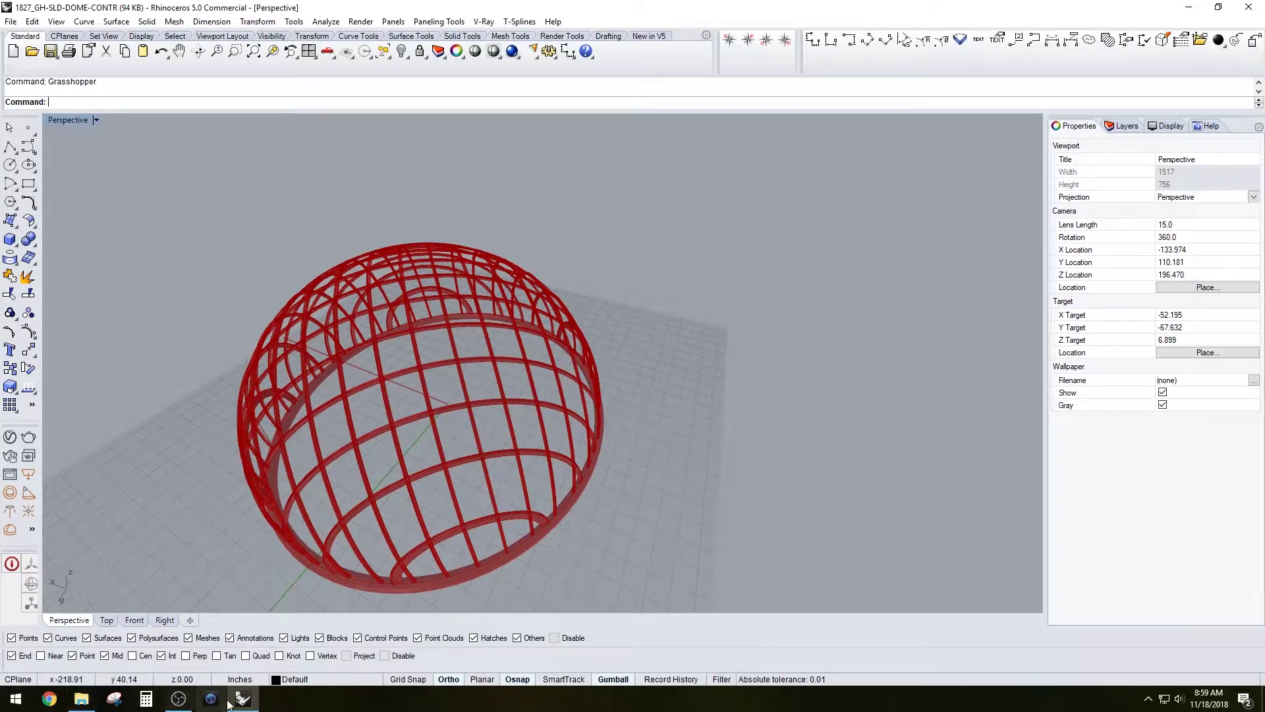
Step: Bring back the Grasshopper definition window and move it partly over the dome in the viewport
{"action": "mouse_move", "coordinate": [239, 699]}
{"action": "left_click", "coordinate": [243, 639]}
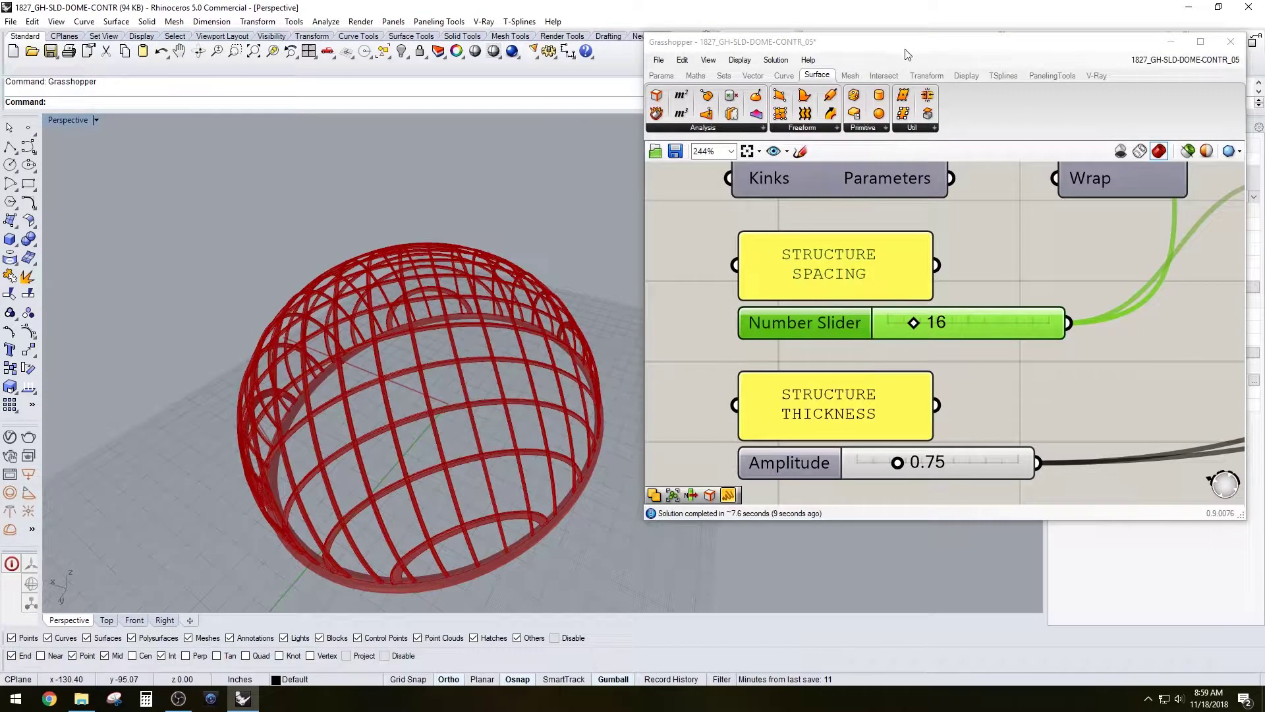
{"action": "left_click_drag", "start_coordinate": [906, 54], "coordinate": [825, 78]}
{"action": "scroll", "coordinate": [909, 264], "scroll_direction": "down", "scroll_amount": 2}
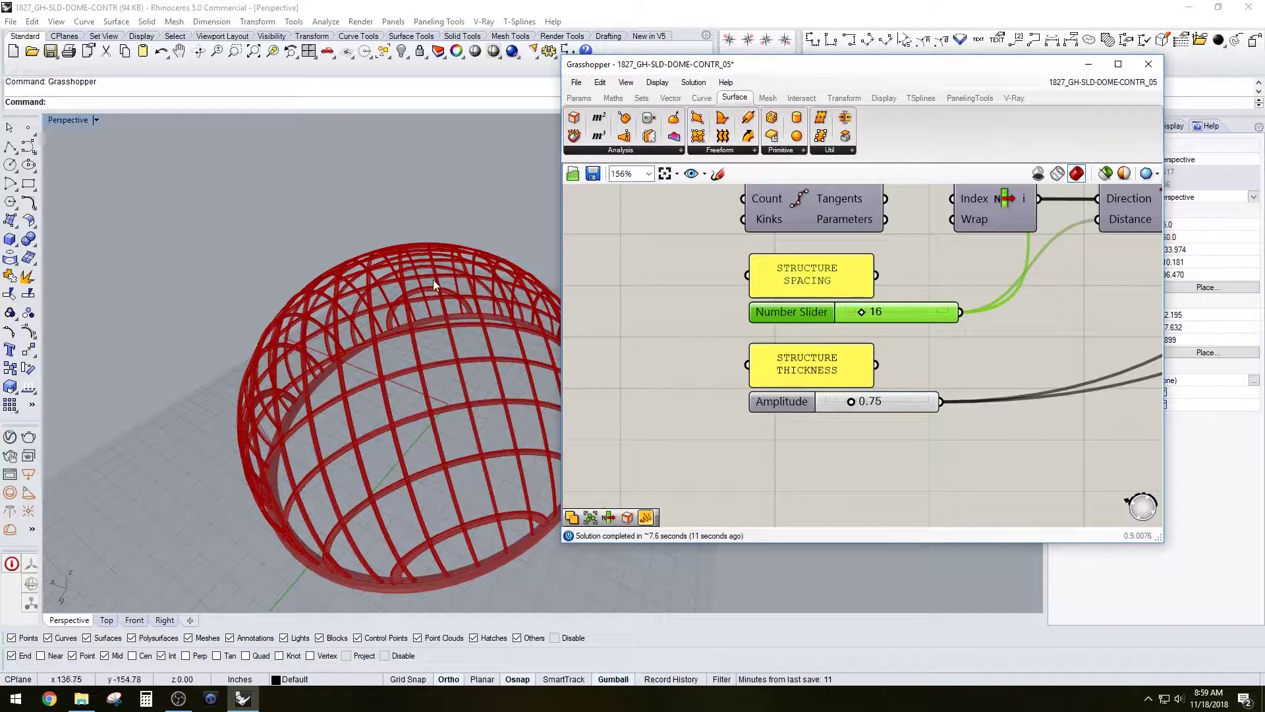
{"action": "right_click_drag", "start_coordinate": [434, 284], "coordinate": [415, 250]}
{"action": "scroll", "coordinate": [834, 283], "scroll_direction": "down", "scroll_amount": 2}
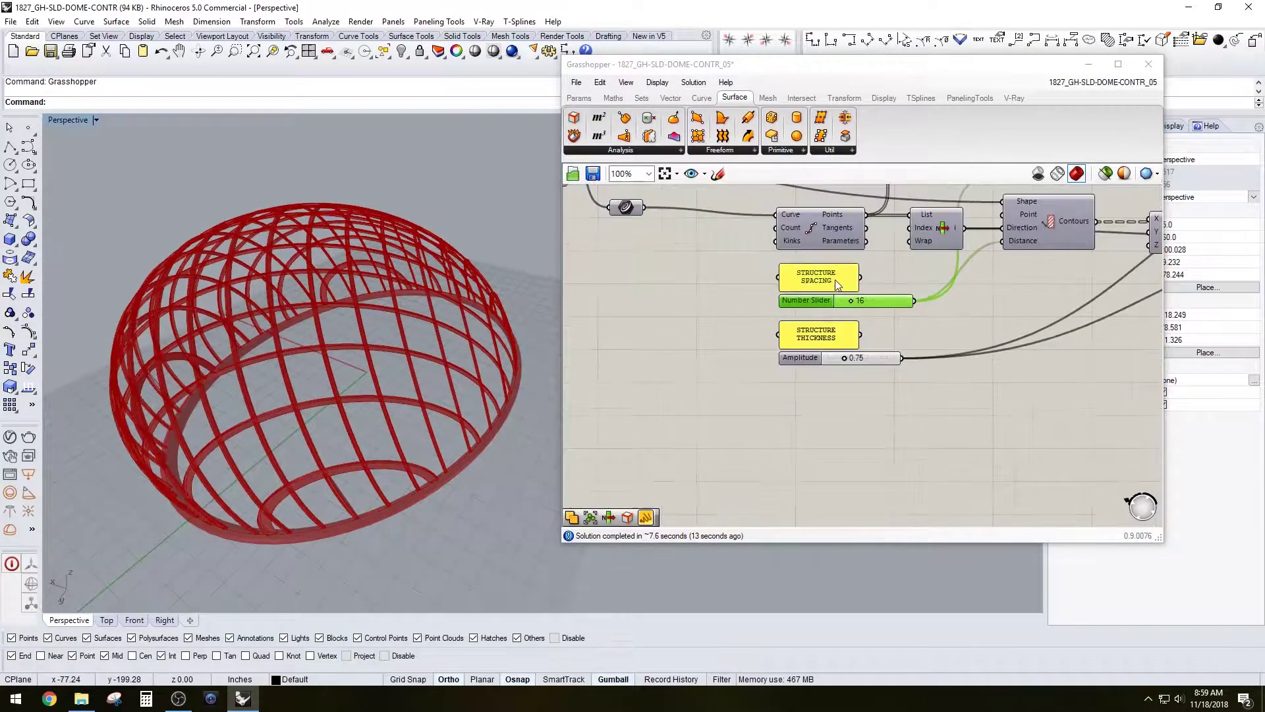
Step: Set the structure spacing slider to 48 and inspect the dome's ribs from a lower angle
{"action": "scroll", "coordinate": [837, 285], "scroll_direction": "up", "scroll_amount": 2}
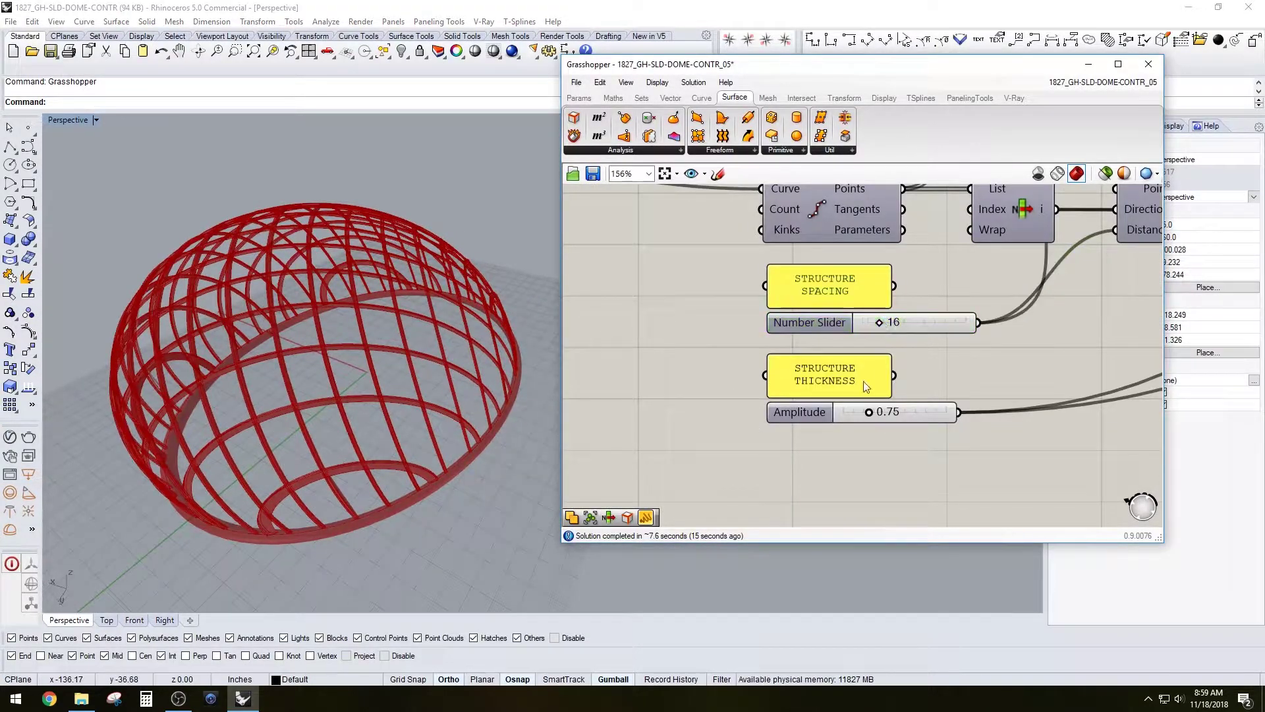
{"action": "left_click", "coordinate": [886, 322]}
{"action": "double_click", "coordinate": [886, 322]}
{"action": "type", "text": "48"}
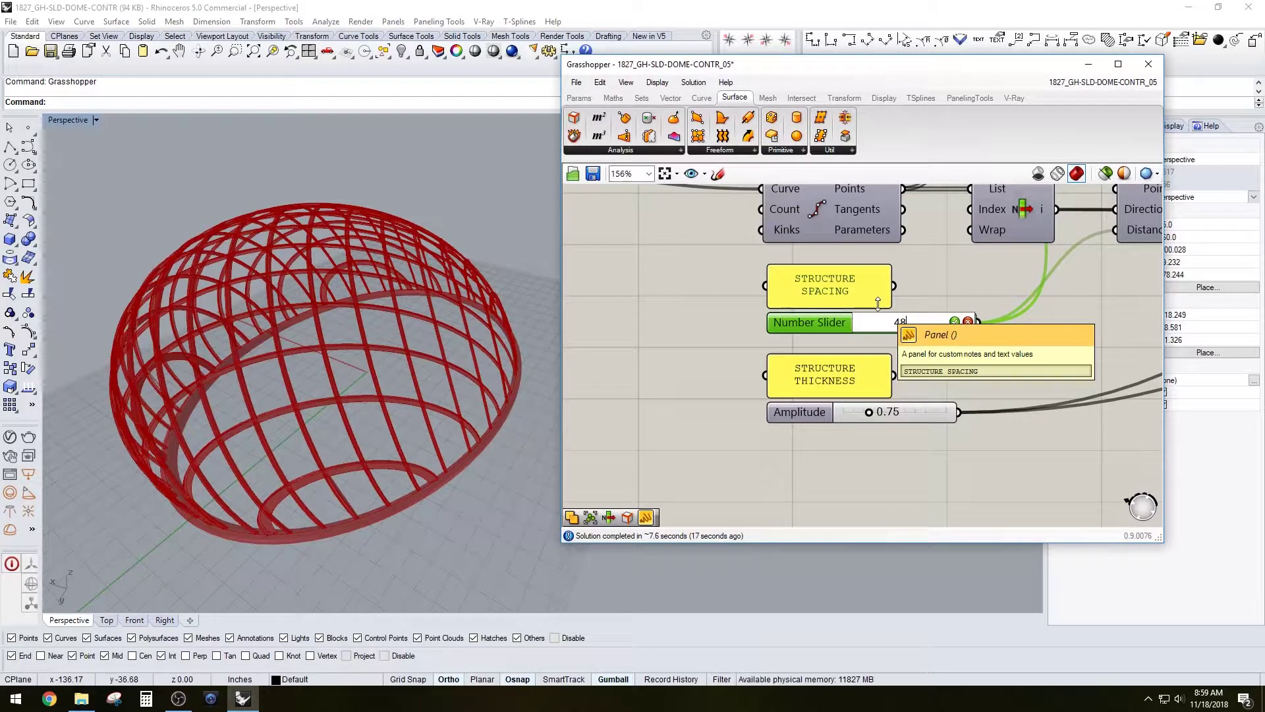
{"action": "key", "text": "Return"}
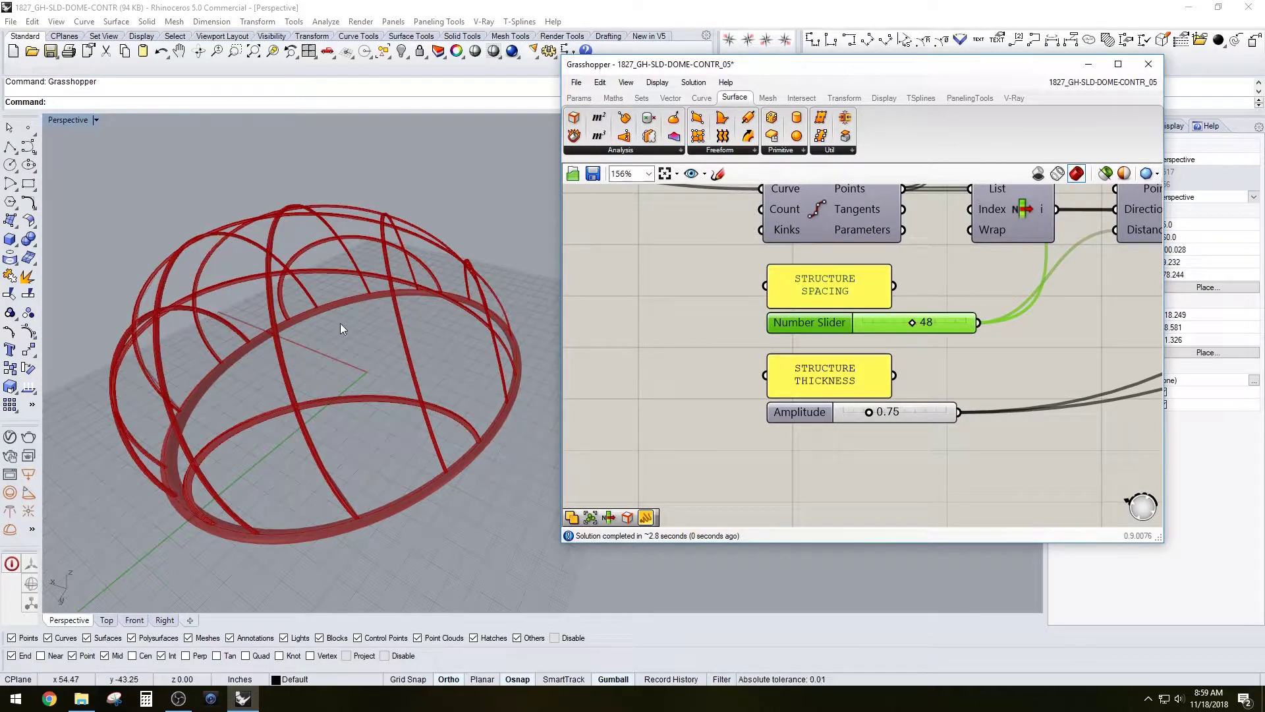
{"action": "right_click_drag", "start_coordinate": [342, 330], "coordinate": [429, 277]}
Step: Set the dome thickness slider to 3 and inspect the dome's ribs
{"action": "right_click_drag", "start_coordinate": [765, 336], "coordinate": [966, 374]}
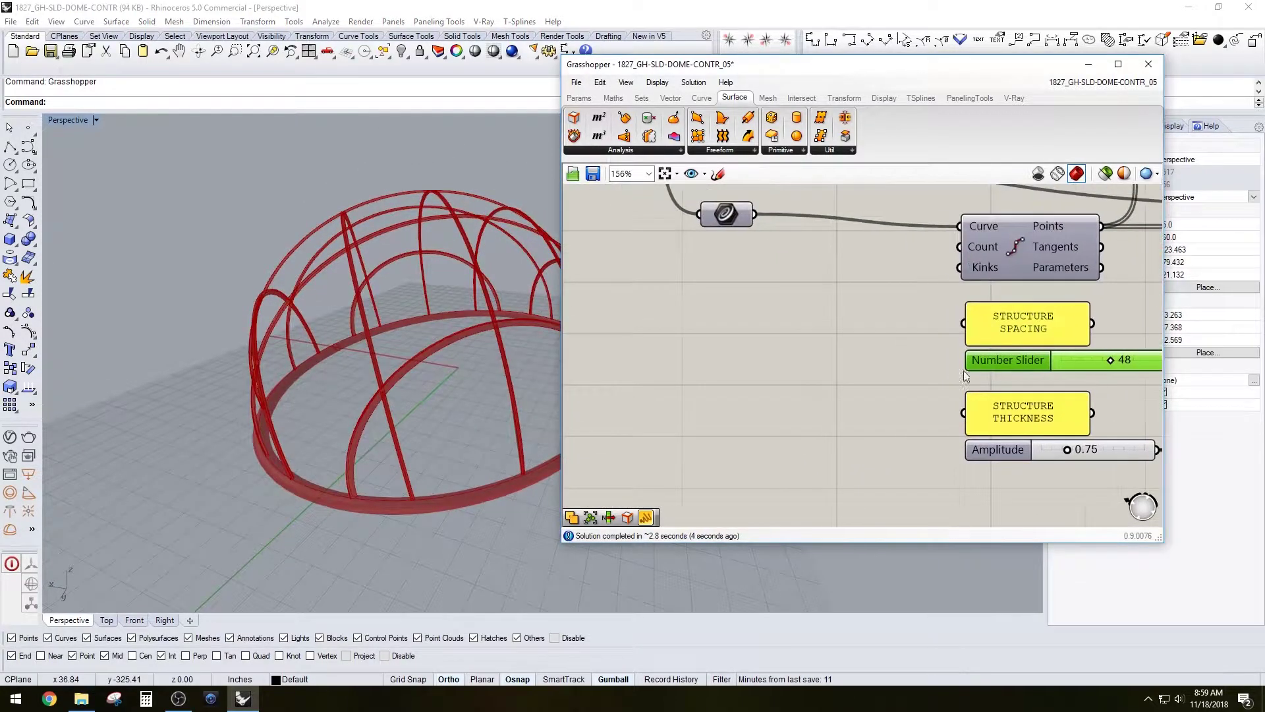
{"action": "scroll", "coordinate": [784, 360], "scroll_direction": "down", "scroll_amount": 1}
{"action": "scroll", "coordinate": [784, 356], "scroll_direction": "down", "scroll_amount": 2}
{"action": "right_click_drag", "start_coordinate": [737, 323], "coordinate": [954, 381]}
{"action": "right_click_drag", "start_coordinate": [603, 299], "coordinate": [939, 381]}
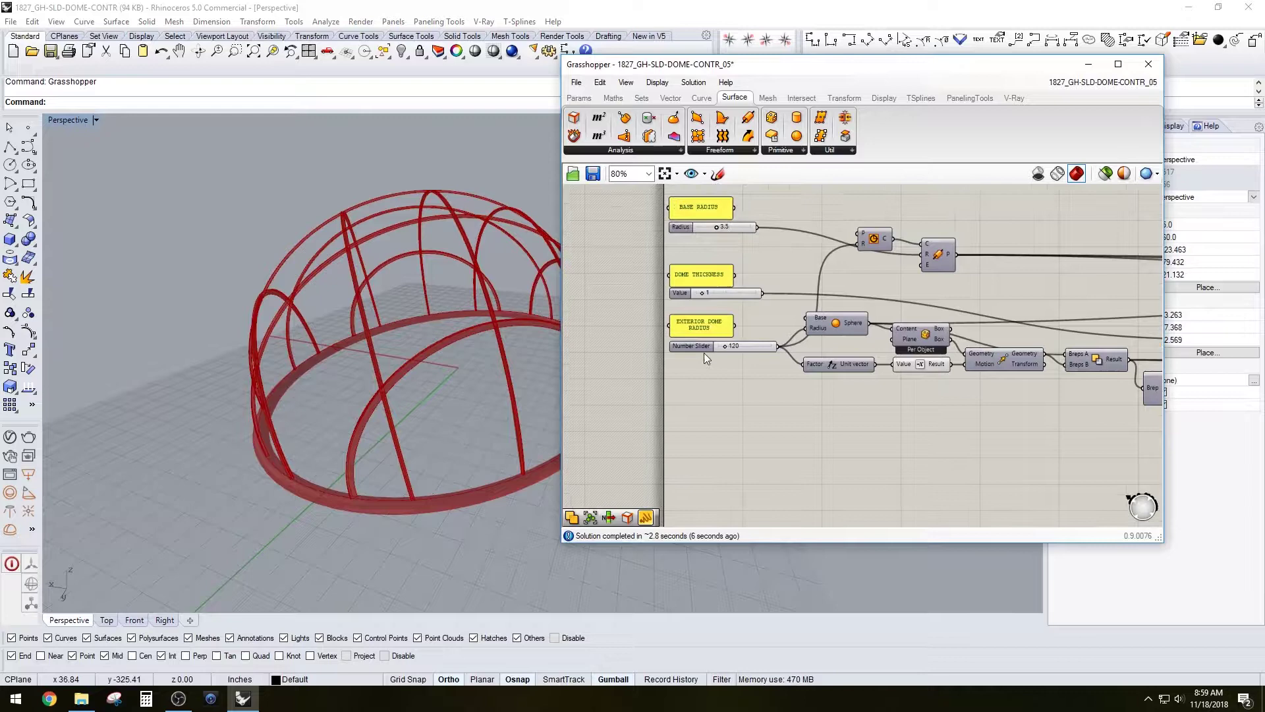
{"action": "scroll", "coordinate": [704, 353], "scroll_direction": "up", "scroll_amount": 3}
{"action": "right_click_drag", "start_coordinate": [796, 308], "coordinate": [797, 338]}
{"action": "scroll", "coordinate": [706, 326], "scroll_direction": "up", "scroll_amount": 5}
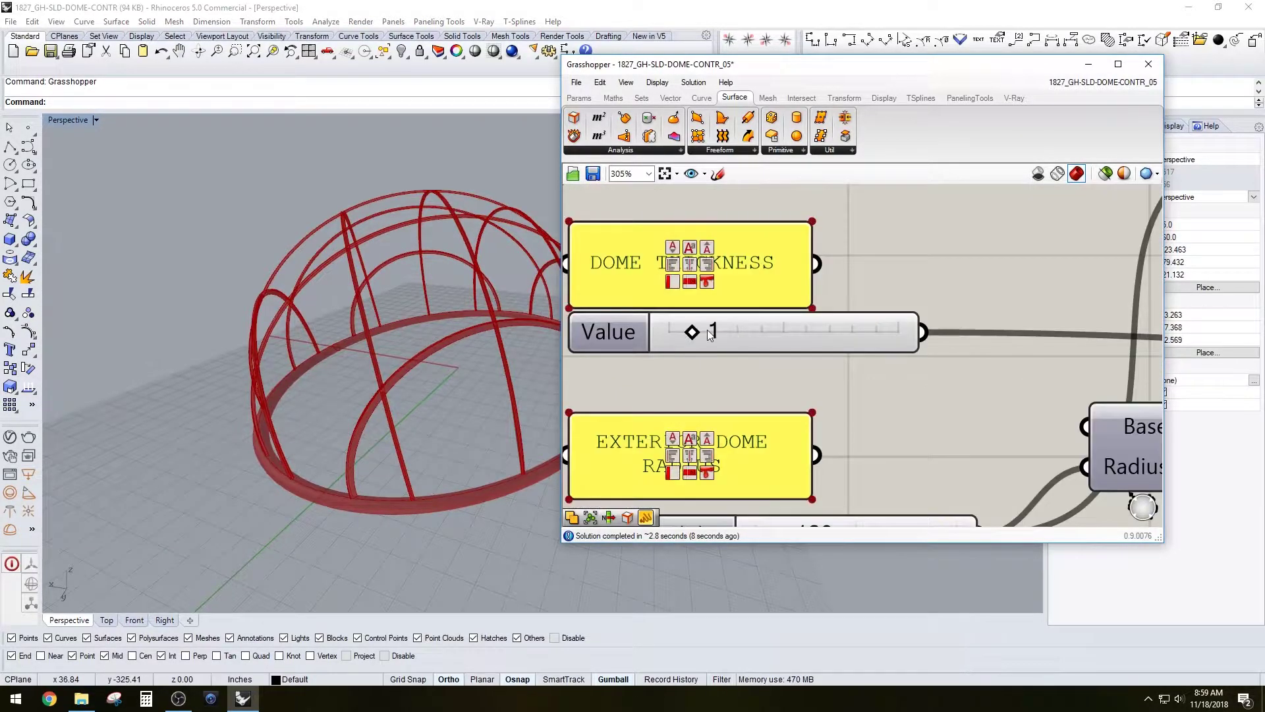
{"action": "double_click", "coordinate": [706, 329]}
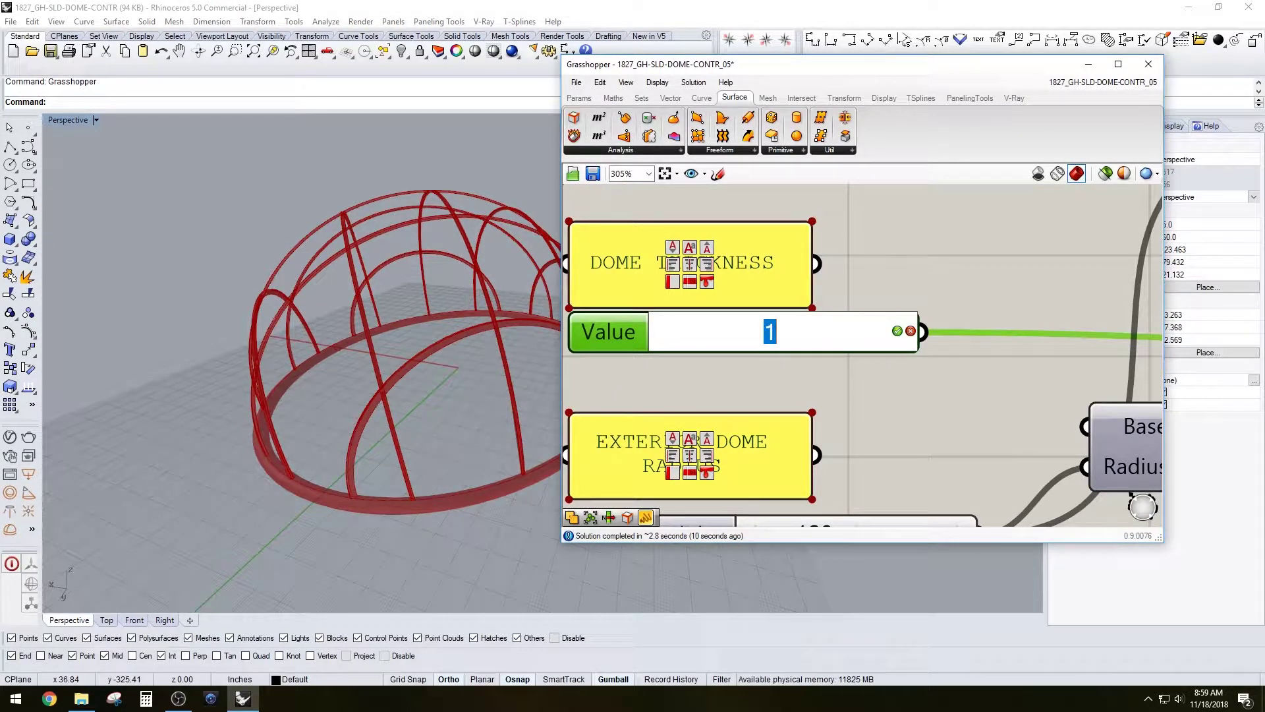
{"action": "type", "text": "3"}
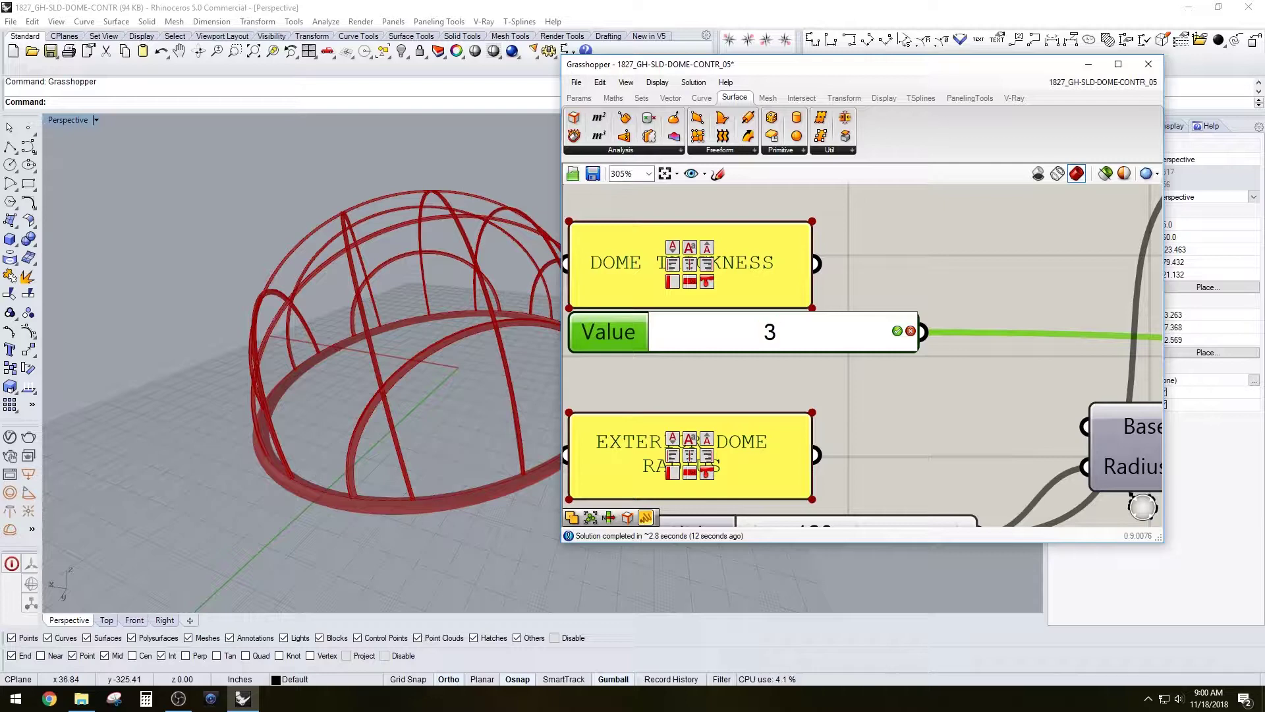
{"action": "key", "text": "Return"}
{"action": "scroll", "coordinate": [899, 263], "scroll_direction": "down", "scroll_amount": 2}
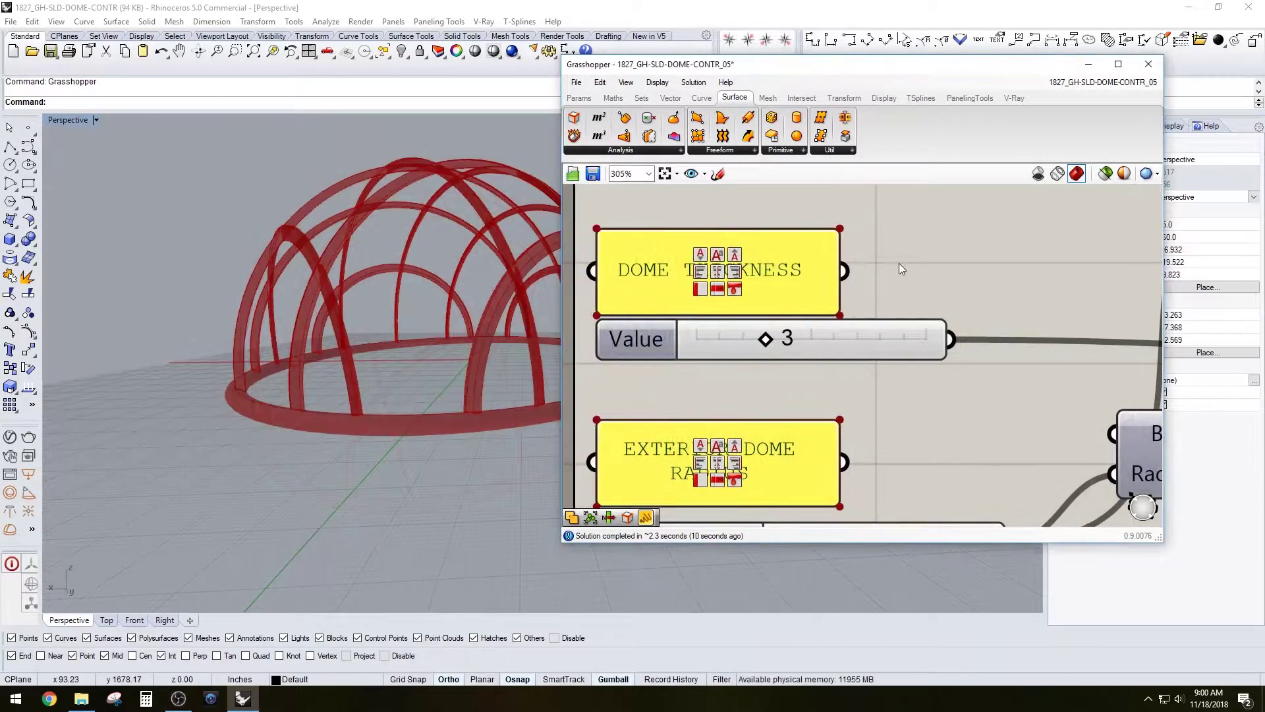
{"action": "right_click_drag", "start_coordinate": [922, 265], "coordinate": [897, 259]}
{"action": "right_click_drag", "start_coordinate": [444, 344], "coordinate": [396, 386]}
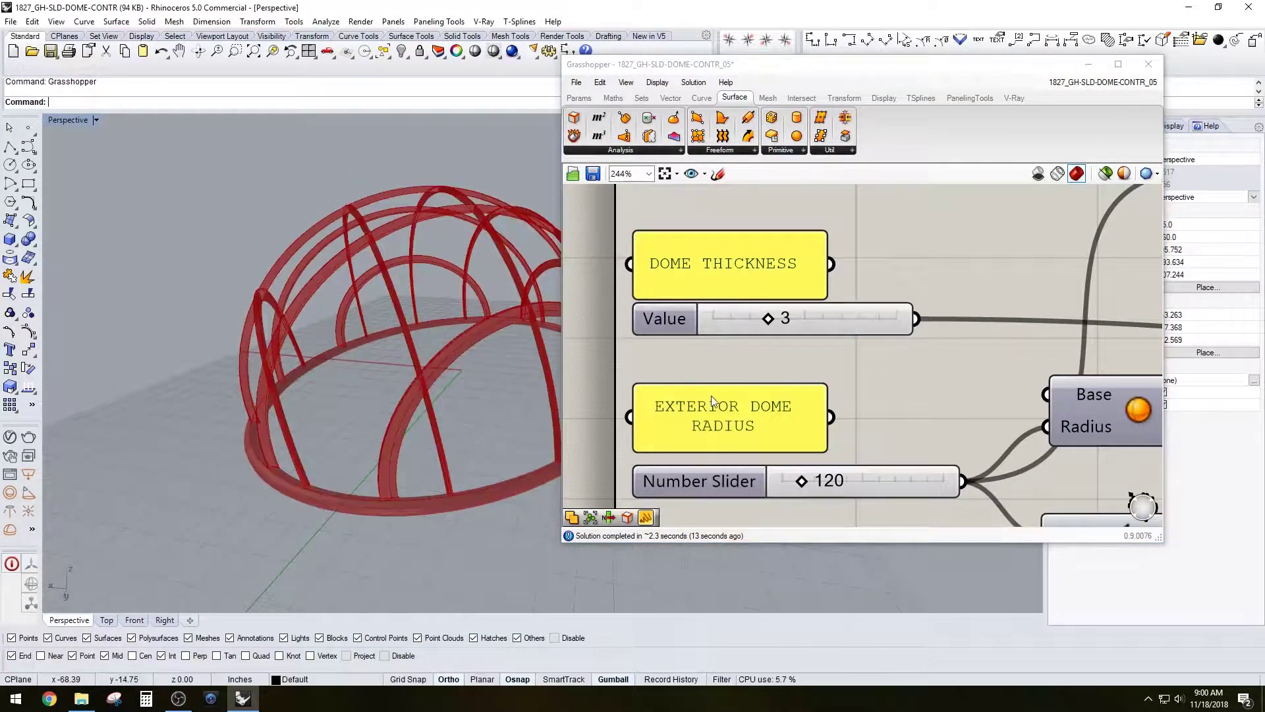
Step: Set the base radius slider to 2.5
{"action": "left_click", "coordinate": [947, 405]}
{"action": "scroll", "coordinate": [947, 405], "scroll_direction": "down", "scroll_amount": 2}
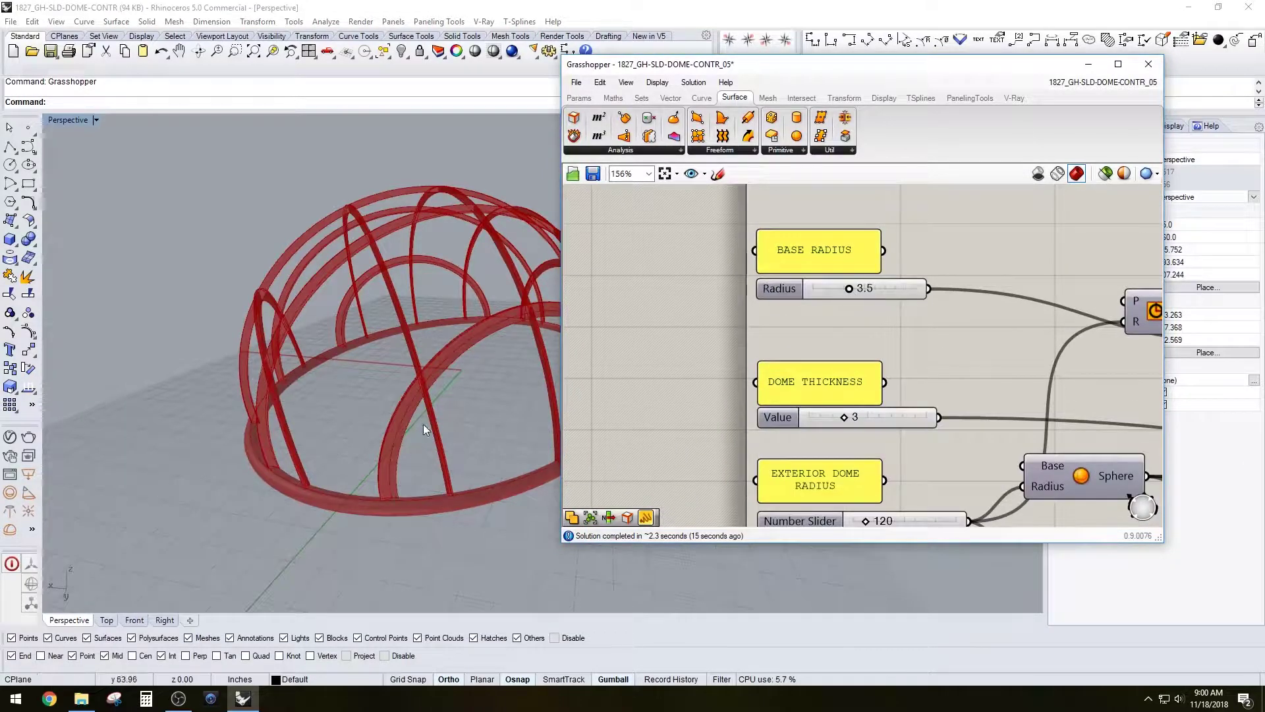
{"action": "scroll", "coordinate": [415, 435], "scroll_direction": "up", "scroll_amount": 5}
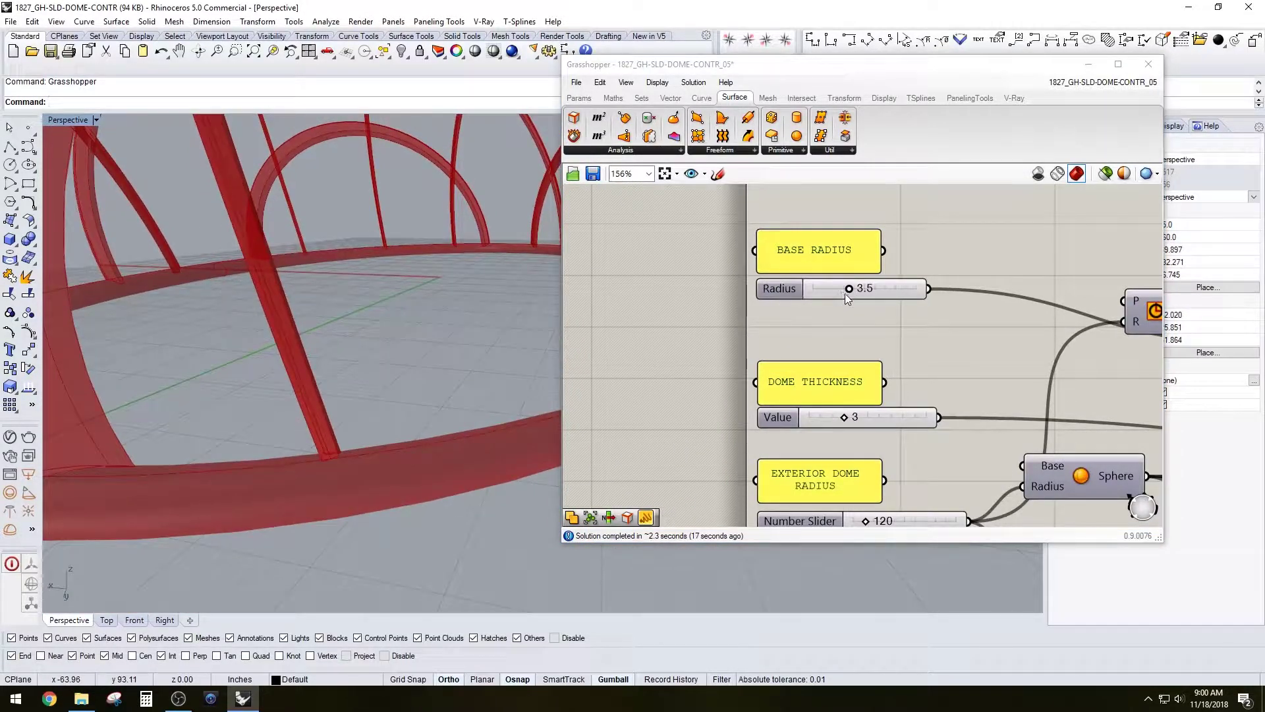
{"action": "left_click", "coordinate": [844, 294]}
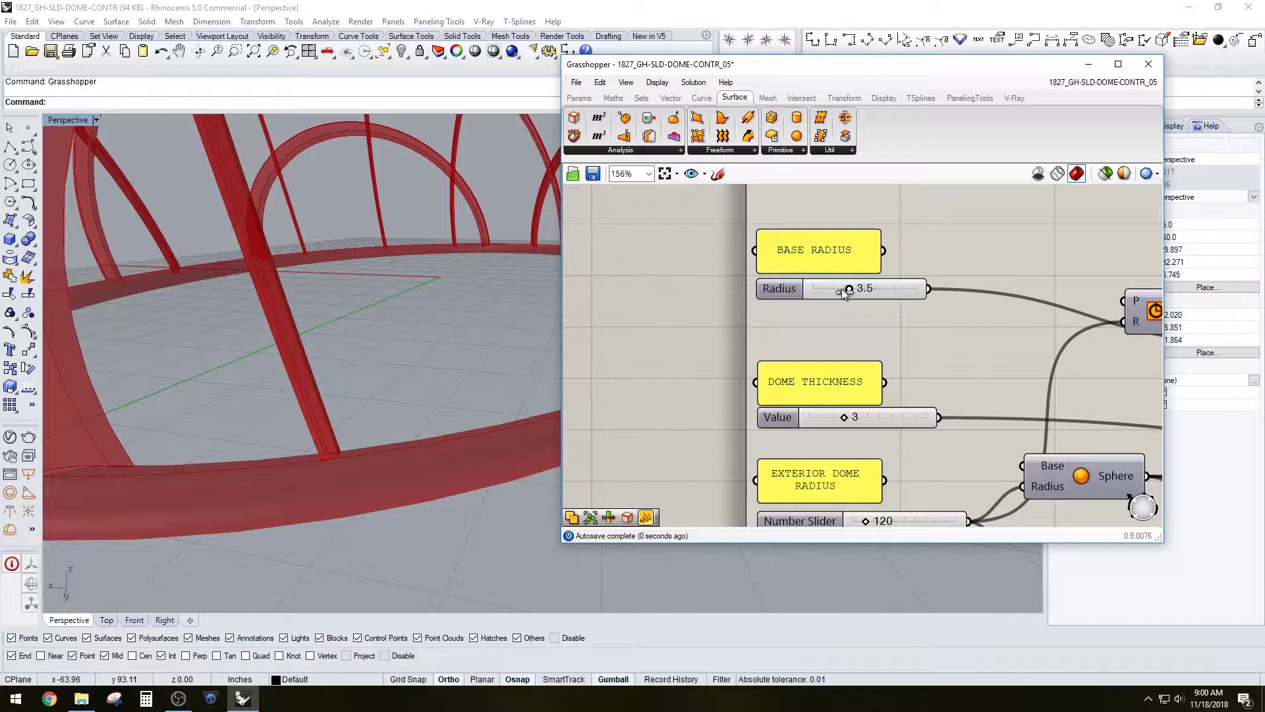
{"action": "left_click_drag", "start_coordinate": [840, 288], "coordinate": [834, 289]}
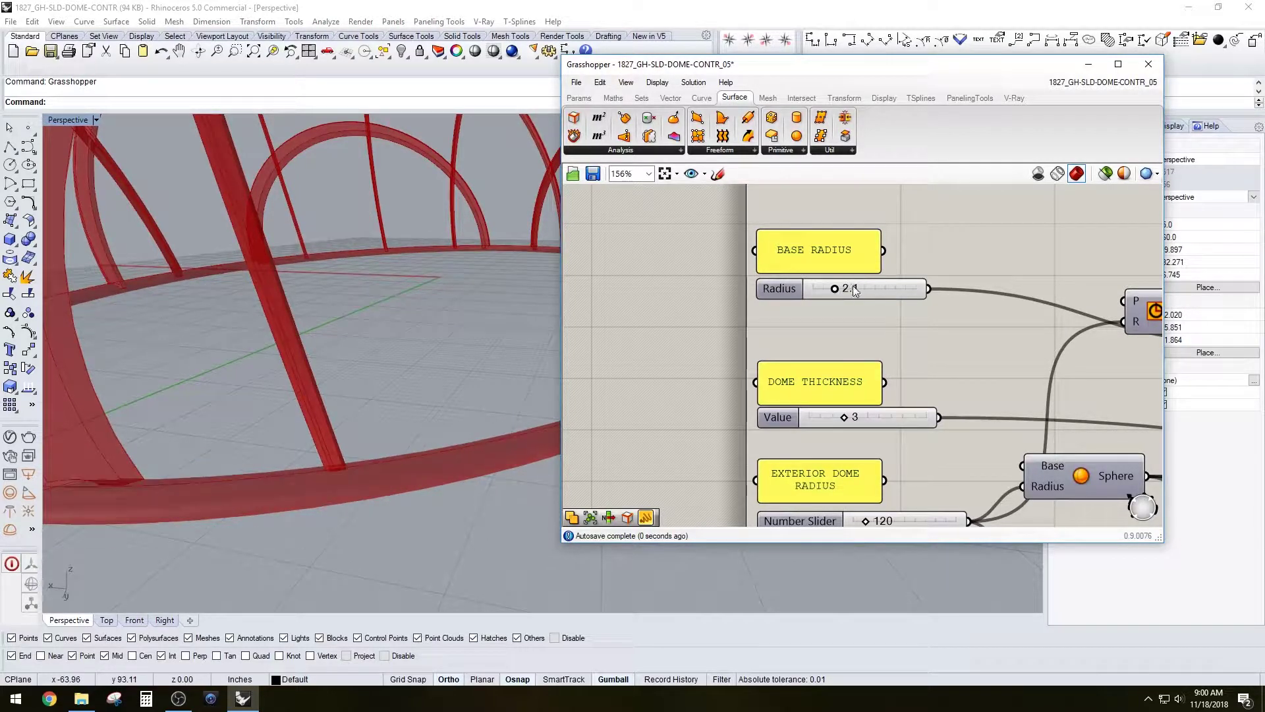
{"action": "double_click", "coordinate": [854, 291]}
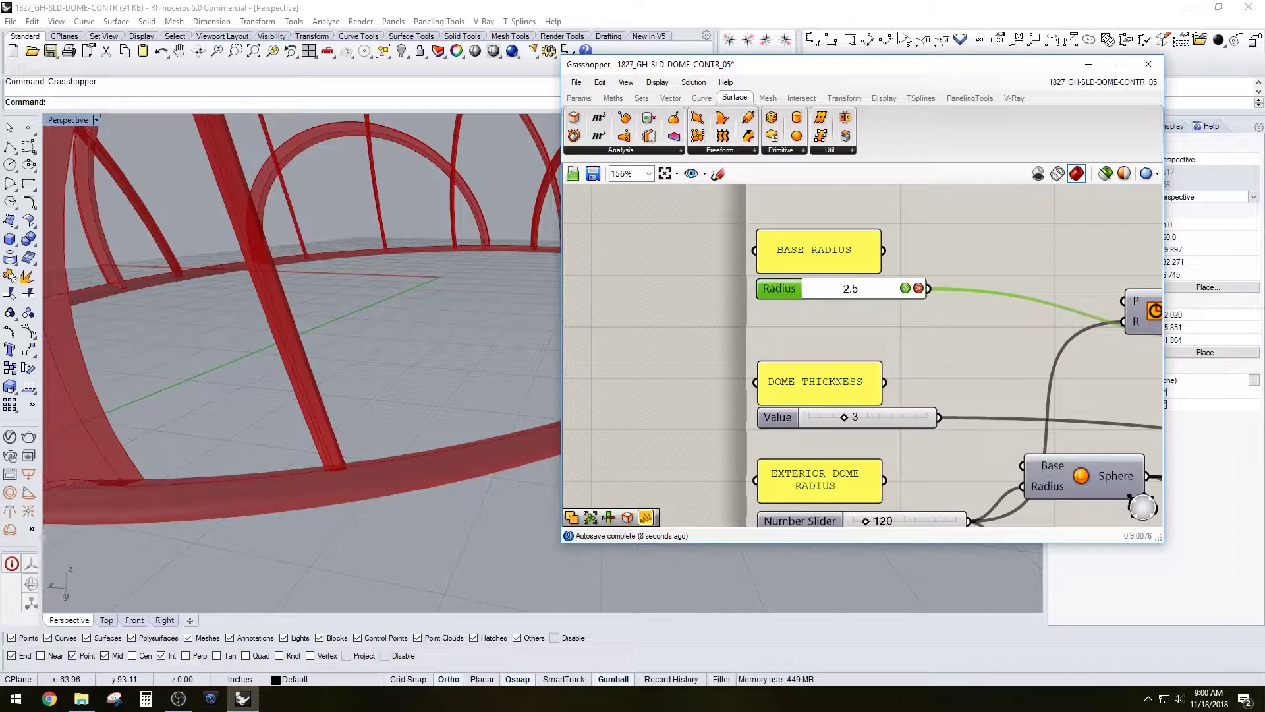
{"action": "type", "text": "2.5"}
{"action": "key", "text": "Return"}
Step: Inspect the base ring and the joints where the ribs meet it from several angles
{"action": "scroll", "coordinate": [195, 349], "scroll_direction": "down", "scroll_amount": 5}
{"action": "scroll", "coordinate": [172, 386], "scroll_direction": "up", "scroll_amount": 5}
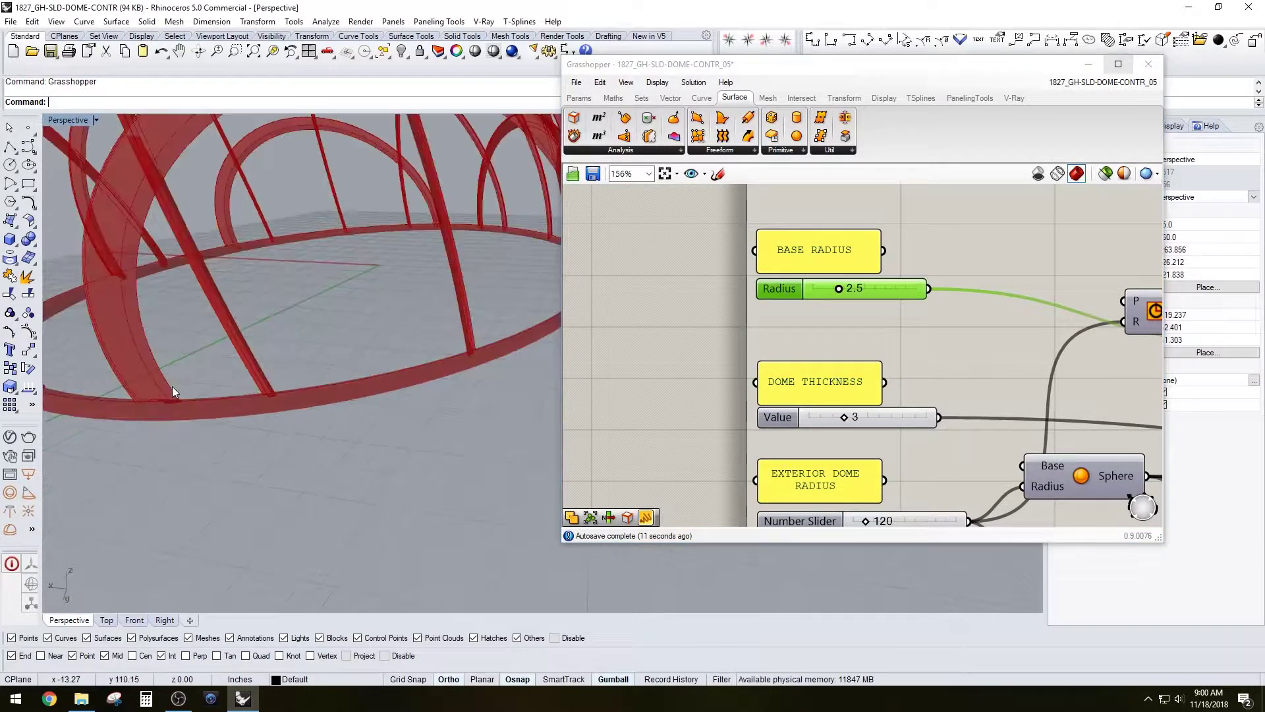
{"action": "scroll", "coordinate": [172, 386], "scroll_direction": "up", "scroll_amount": 2}
{"action": "scroll", "coordinate": [171, 411], "scroll_direction": "down", "scroll_amount": 2}
{"action": "right_click_drag", "start_coordinate": [172, 412], "coordinate": [203, 421]}
{"action": "scroll", "coordinate": [453, 358], "scroll_direction": "up", "scroll_amount": 1}
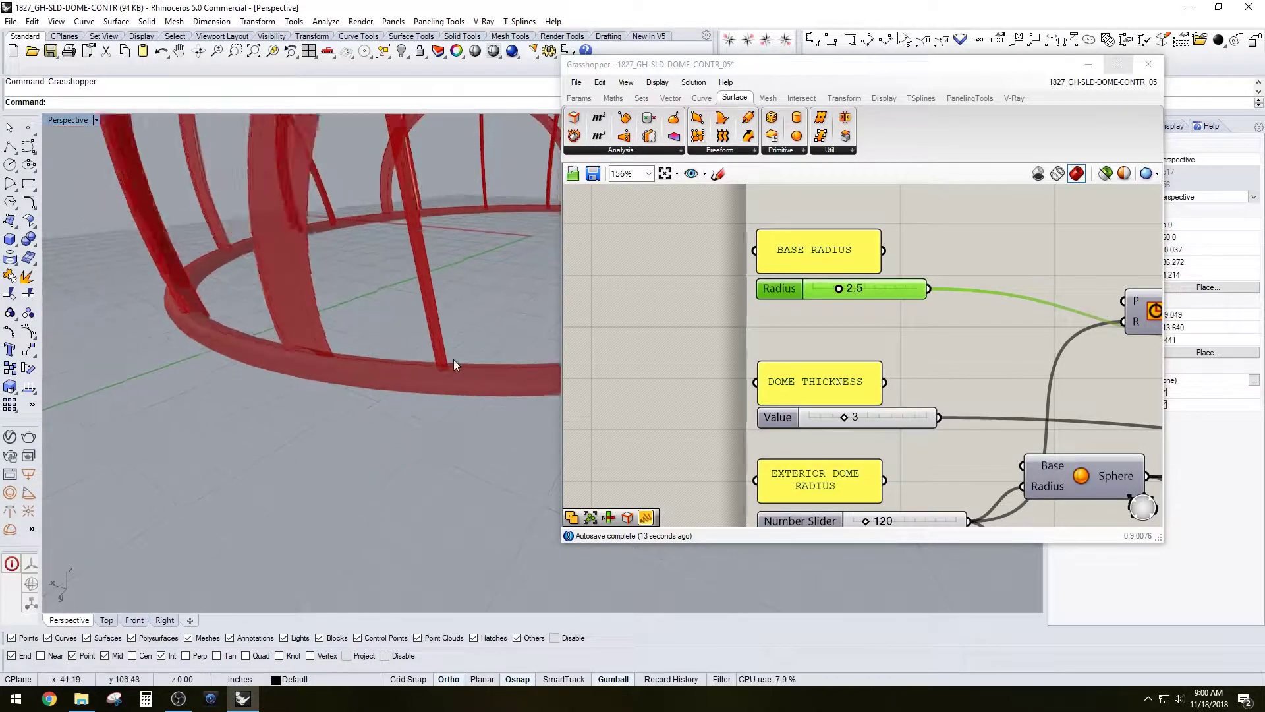
{"action": "right_click_drag", "start_coordinate": [454, 358], "coordinate": [231, 395]}
{"action": "right_click_drag", "start_coordinate": [502, 316], "coordinate": [331, 399]}
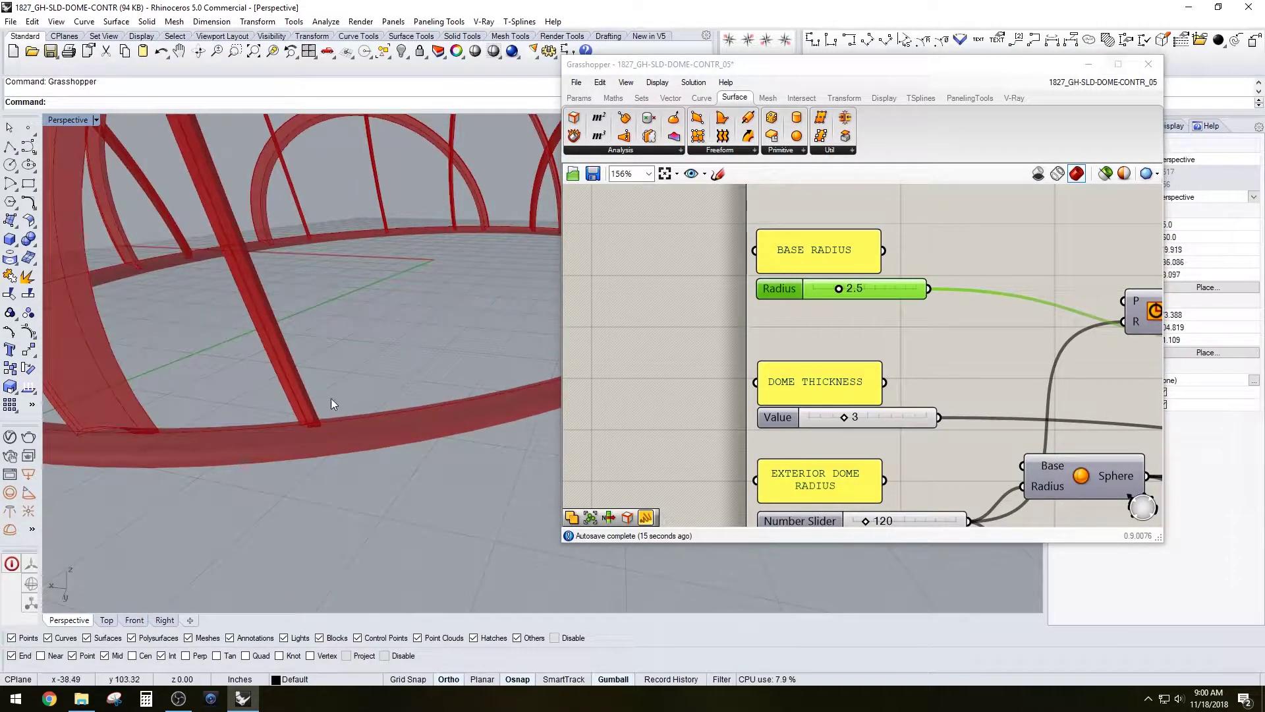
Step: Set the structure thickness slider to 2.5 and inspect the ribs where they meet the base ring
{"action": "left_click", "coordinate": [911, 334]}
{"action": "scroll", "coordinate": [911, 335], "scroll_direction": "down", "scroll_amount": 5}
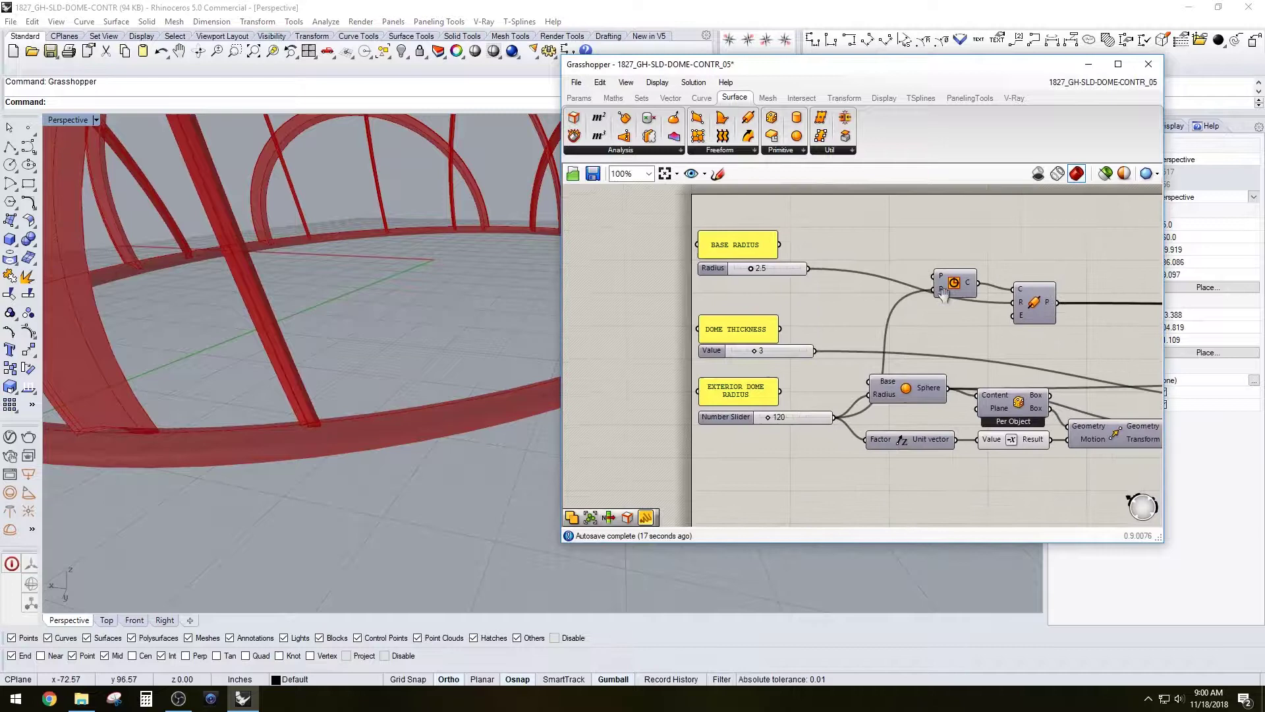
{"action": "scroll", "coordinate": [295, 314], "scroll_direction": "down", "scroll_amount": 4}
{"action": "right_click_drag", "start_coordinate": [296, 316], "coordinate": [318, 412]}
{"action": "scroll", "coordinate": [1075, 419], "scroll_direction": "up", "scroll_amount": 2}
{"action": "right_click_drag", "start_coordinate": [1075, 420], "coordinate": [790, 373]}
{"action": "scroll", "coordinate": [1021, 442], "scroll_direction": "up", "scroll_amount": 2}
{"action": "right_click_drag", "start_coordinate": [1021, 442], "coordinate": [786, 383]}
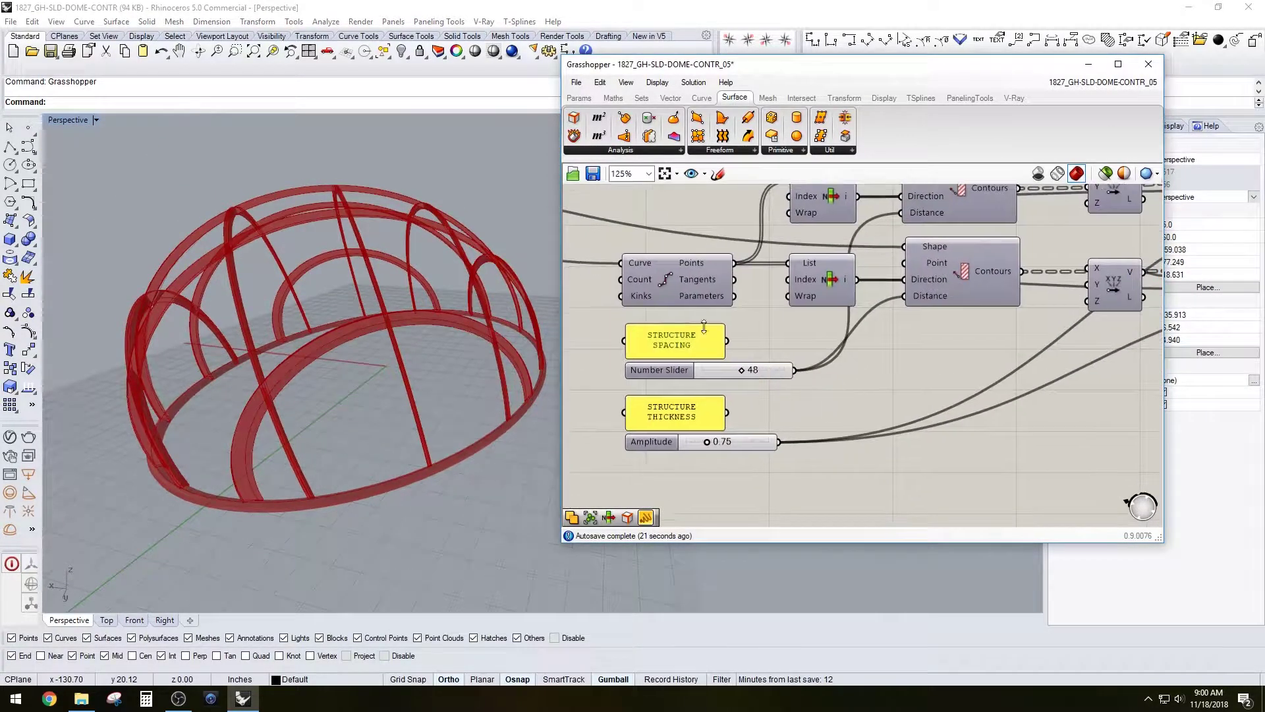
{"action": "scroll", "coordinate": [731, 448], "scroll_direction": "up", "scroll_amount": 2}
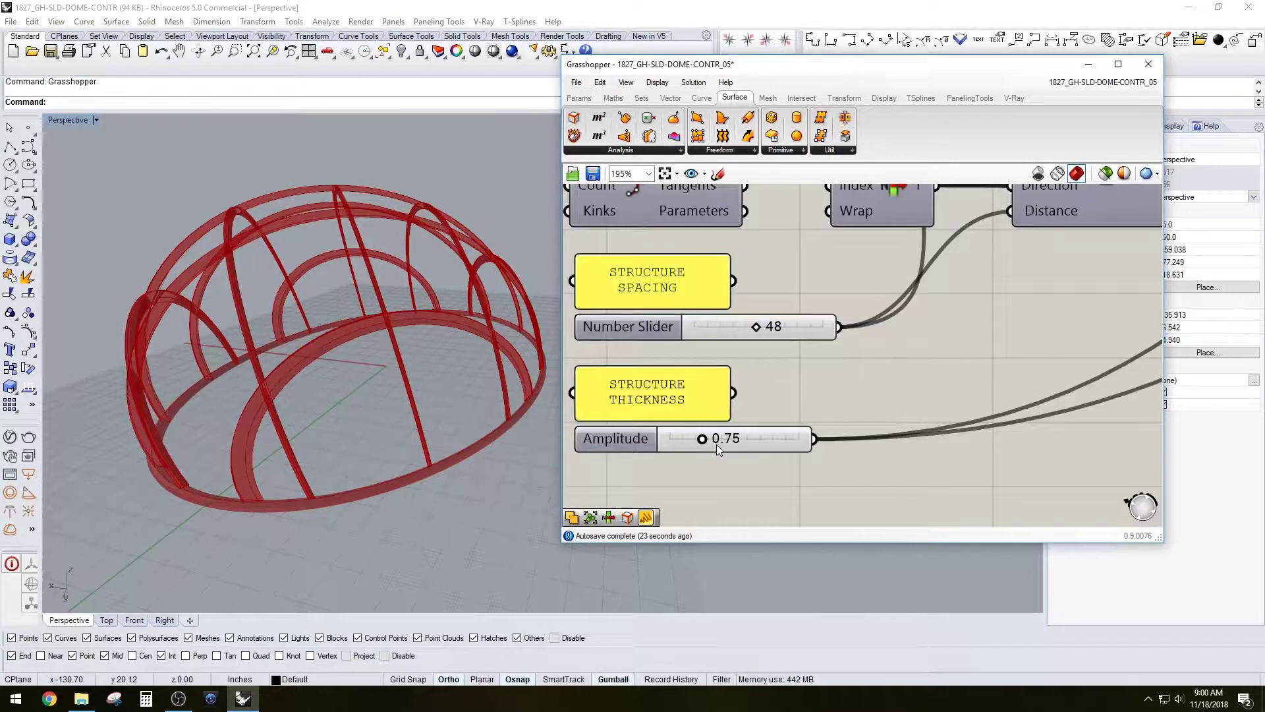
{"action": "scroll", "coordinate": [422, 442], "scroll_direction": "up", "scroll_amount": 3}
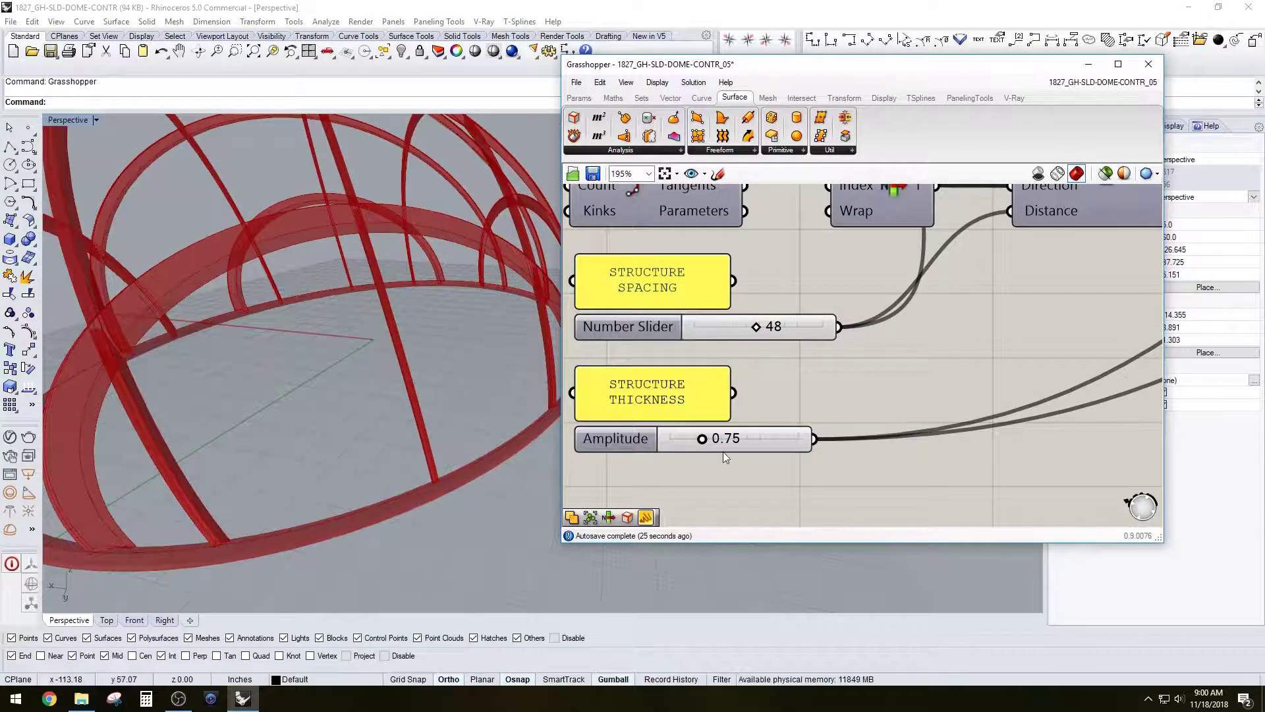
{"action": "double_click", "coordinate": [732, 438]}
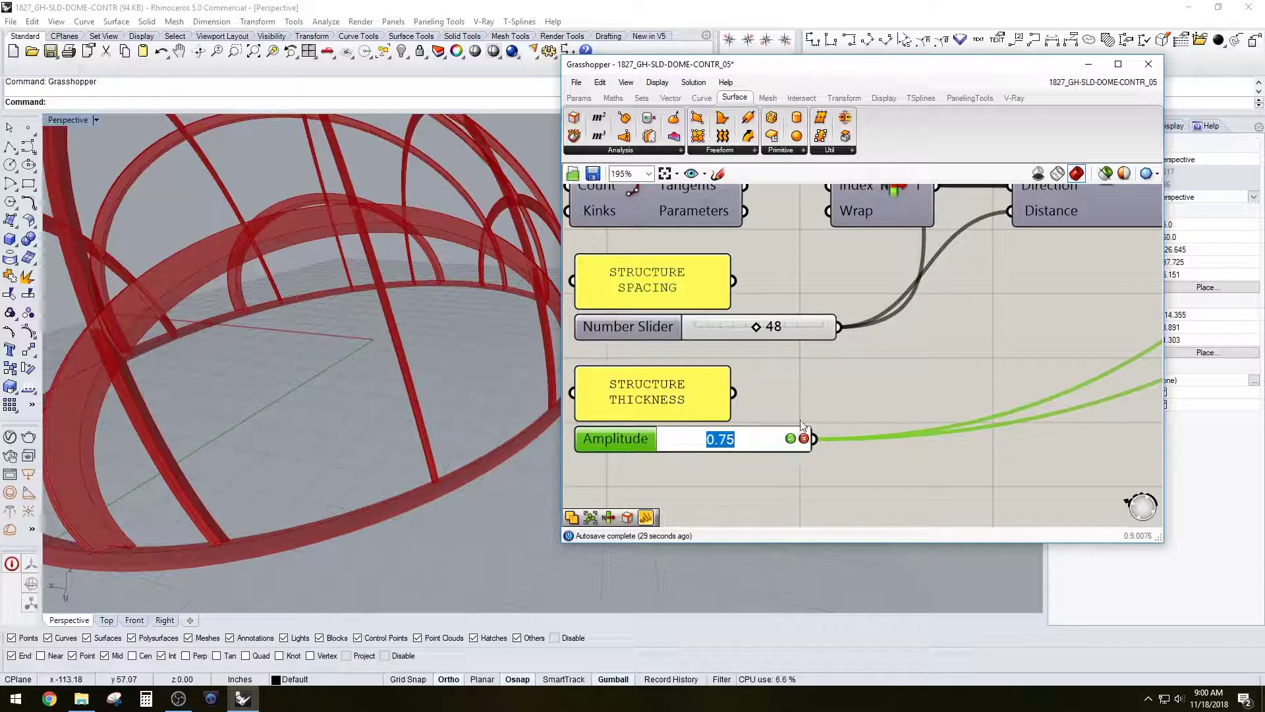
{"action": "type", "text": "2.5"}
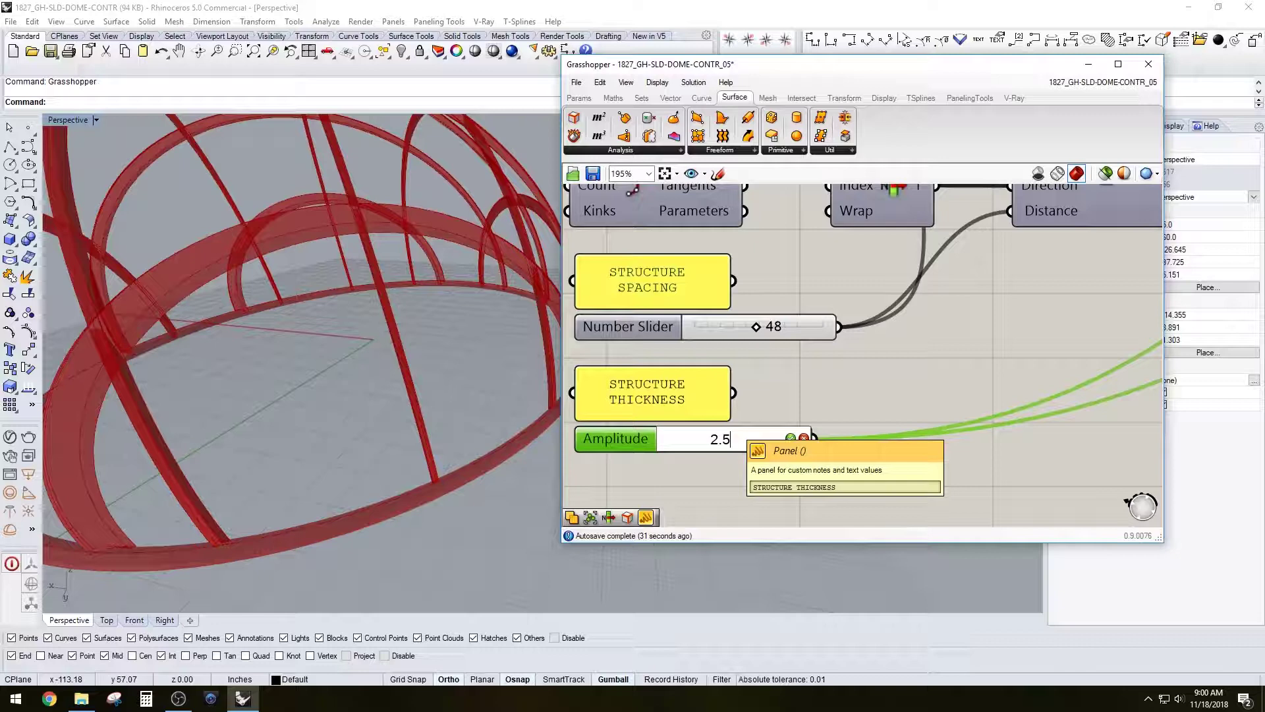
{"action": "key", "text": "Return"}
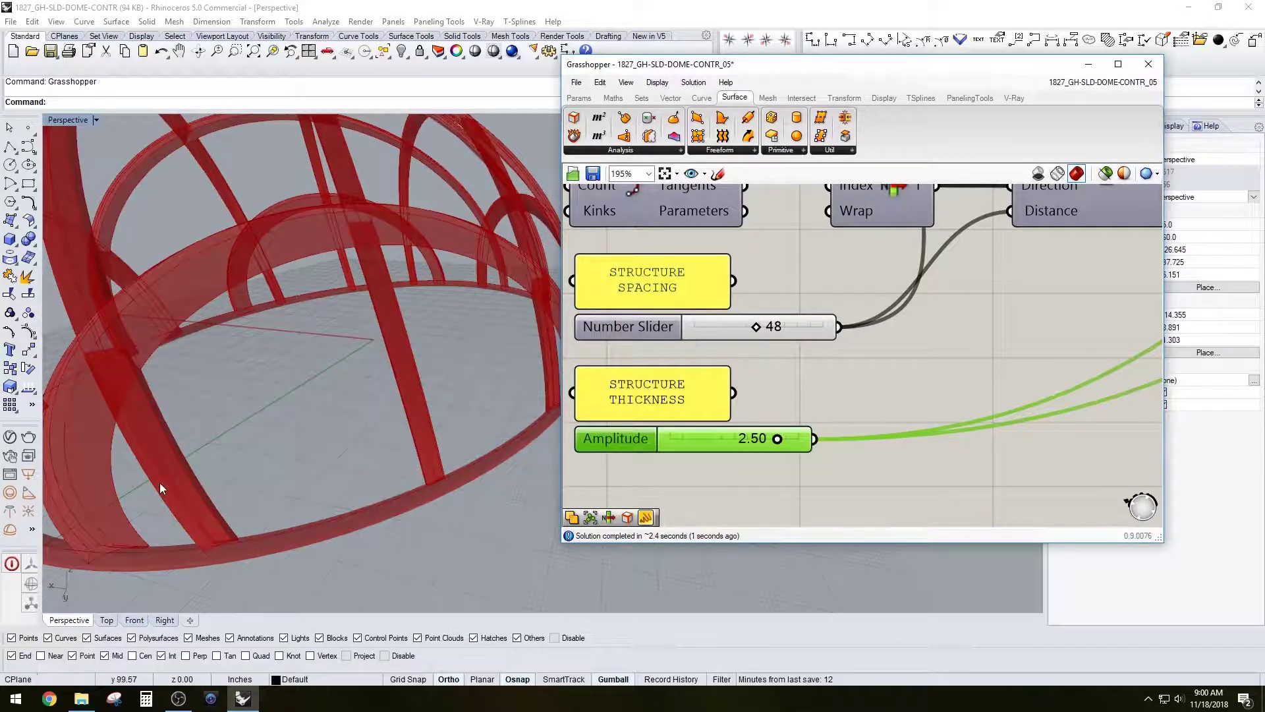
{"action": "scroll", "coordinate": [278, 320], "scroll_direction": "down", "scroll_amount": 4}
{"action": "right_click_drag", "start_coordinate": [278, 320], "coordinate": [490, 479]}
{"action": "scroll", "coordinate": [500, 473], "scroll_direction": "up", "scroll_amount": 3}
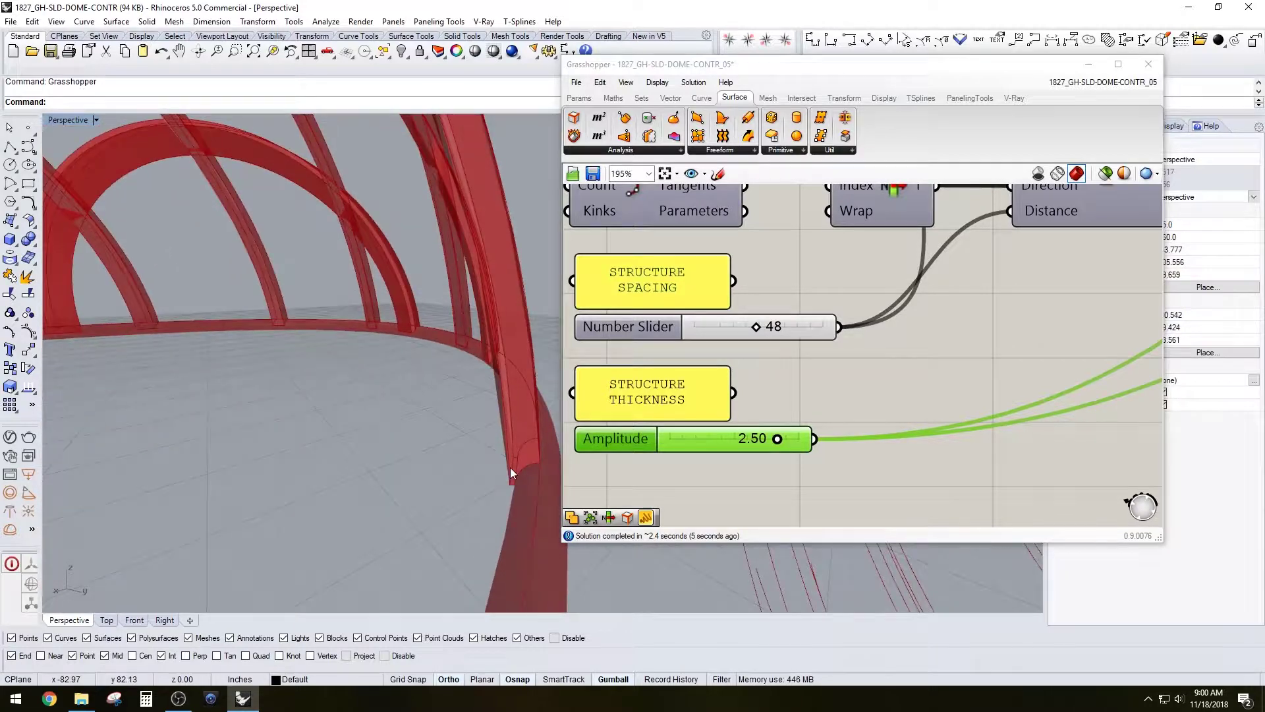
{"action": "scroll", "coordinate": [501, 473], "scroll_direction": "down", "scroll_amount": 4}
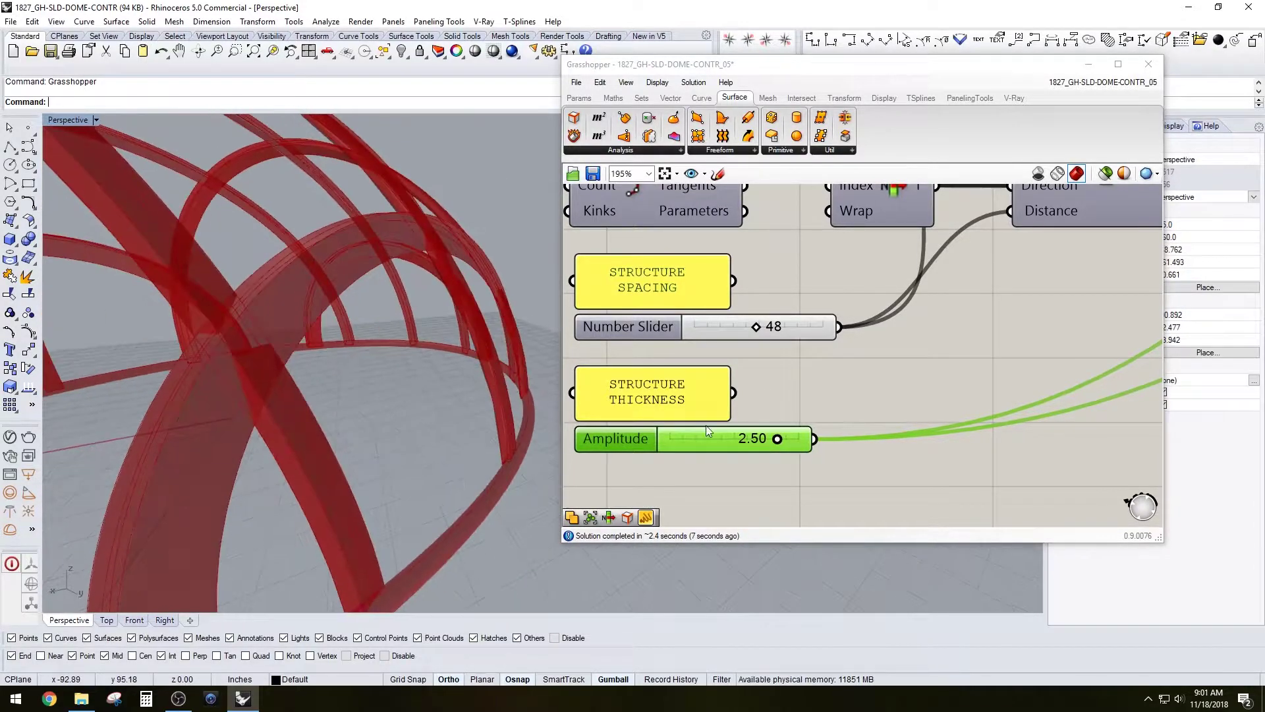
Step: Set the base radius slider to 3.5 and inspect the base ring against the ribs
{"action": "scroll", "coordinate": [702, 382], "scroll_direction": "down", "scroll_amount": 4}
{"action": "right_click_drag", "start_coordinate": [699, 345], "coordinate": [962, 425]}
{"action": "right_click_drag", "start_coordinate": [613, 290], "coordinate": [1120, 290]}
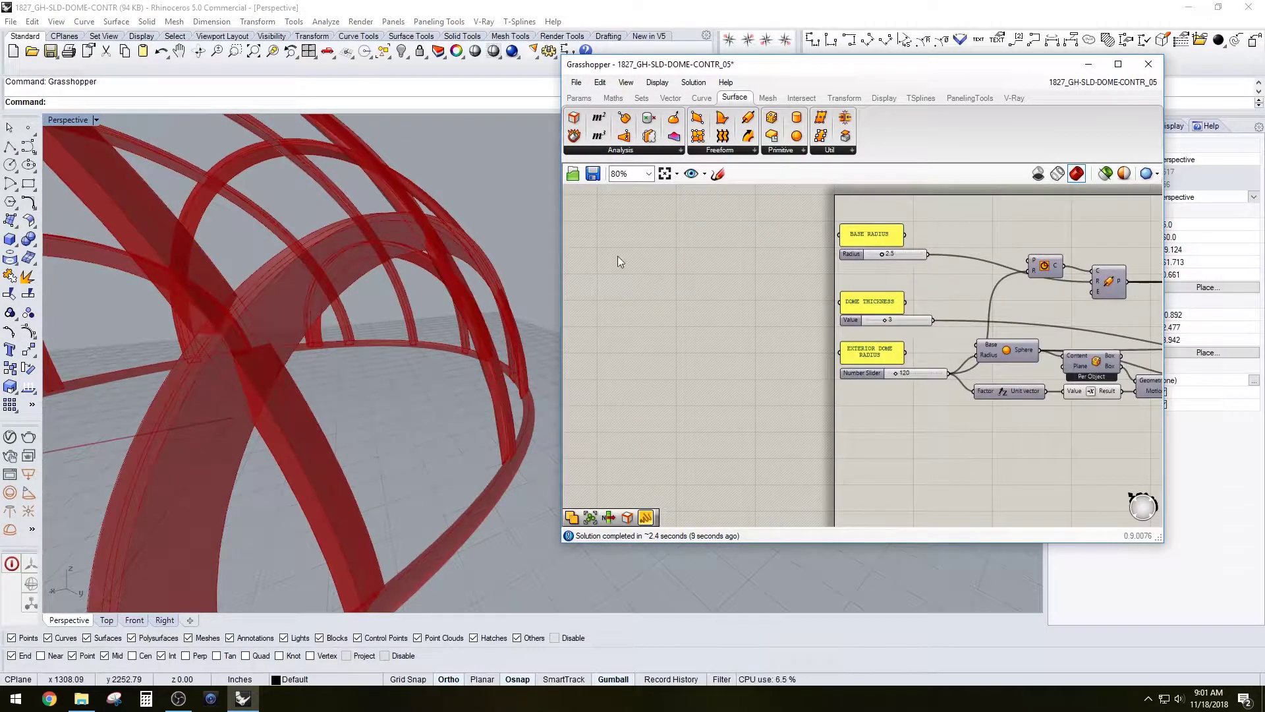
{"action": "scroll", "coordinate": [899, 265], "scroll_direction": "up", "scroll_amount": 3}
{"action": "scroll", "coordinate": [899, 265], "scroll_direction": "up", "scroll_amount": 3}
{"action": "double_click", "coordinate": [876, 233]}
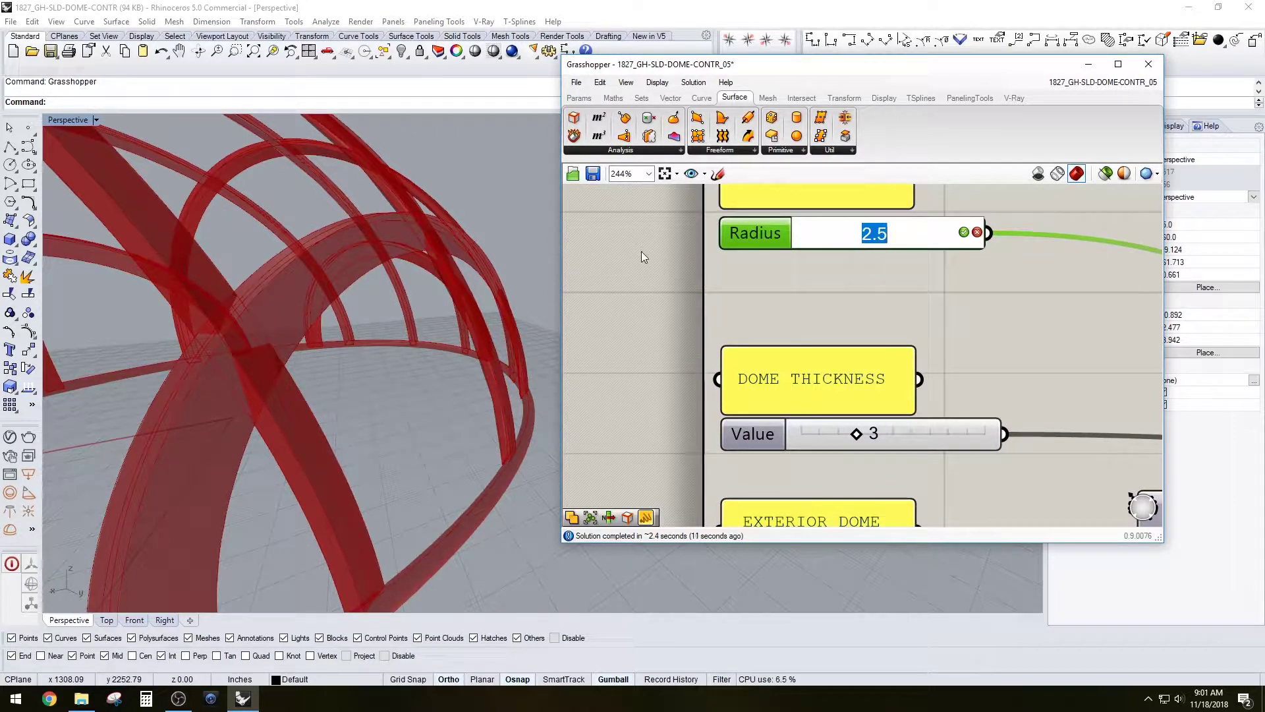
{"action": "type", "text": "3.5"}
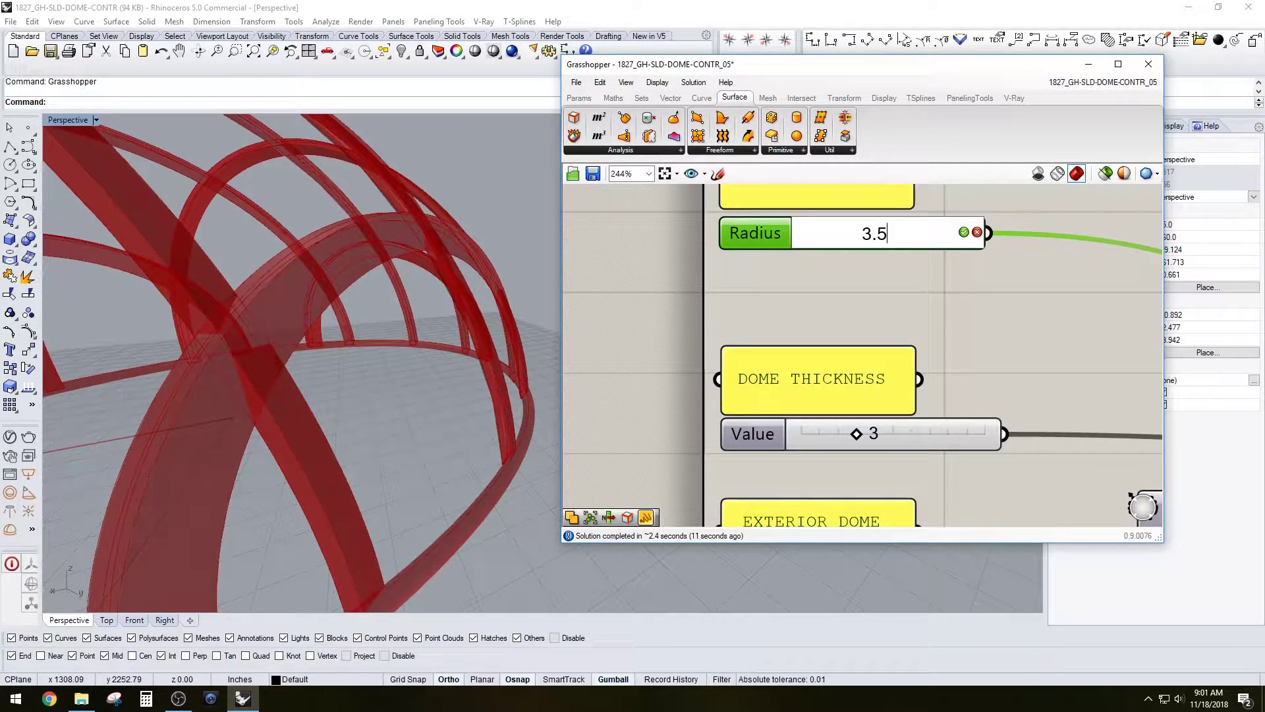
{"action": "key", "text": "Return"}
{"action": "right_click_drag", "start_coordinate": [504, 444], "coordinate": [491, 480]}
Step: Select the first two resulting-structure group components to examine which dome parts each one contains
{"action": "scroll", "coordinate": [1027, 318], "scroll_direction": "down", "scroll_amount": 8}
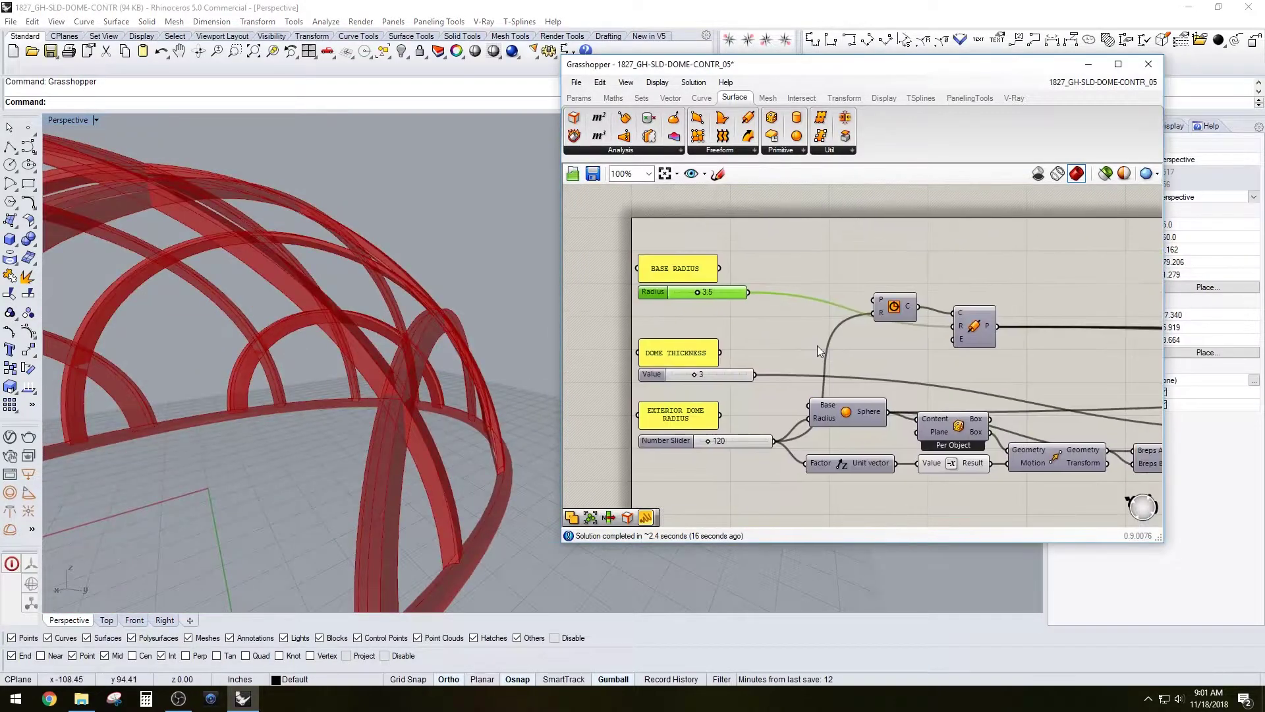
{"action": "scroll", "coordinate": [946, 386], "scroll_direction": "up", "scroll_amount": 8}
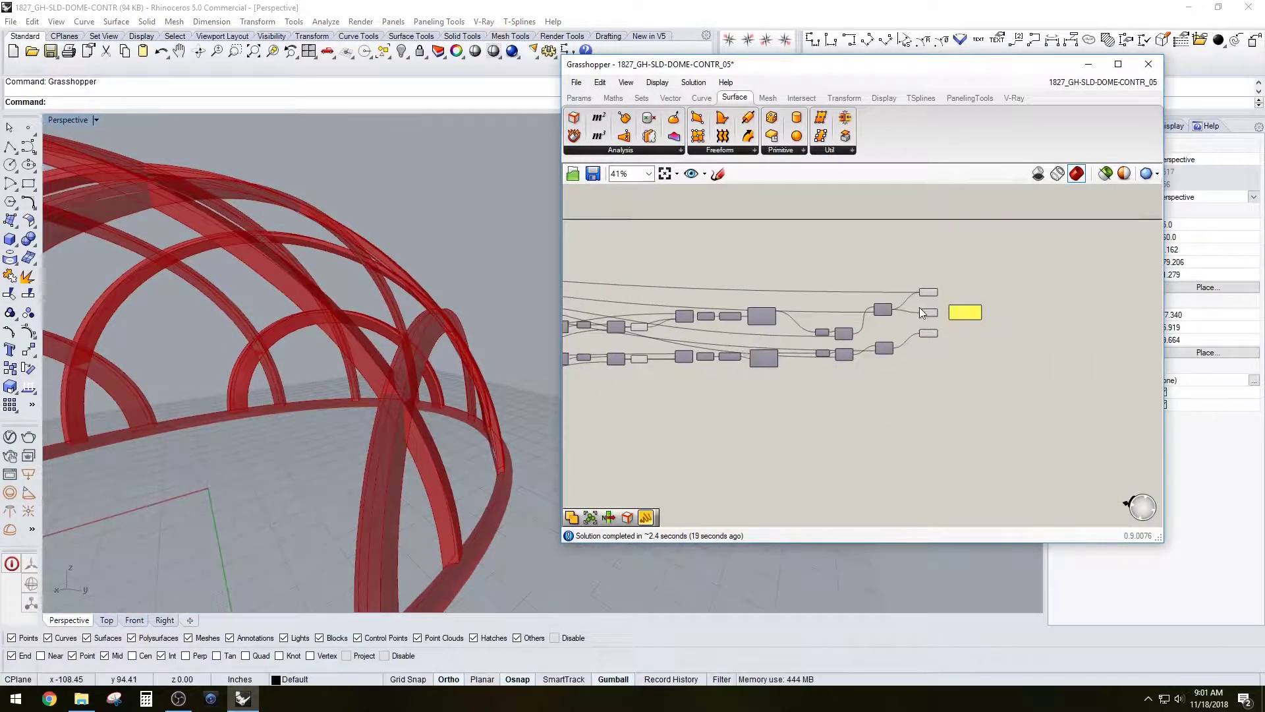
{"action": "left_click_drag", "start_coordinate": [972, 417], "coordinate": [912, 242]}
{"action": "left_click", "coordinate": [953, 466]}
{"action": "left_click", "coordinate": [942, 327]}
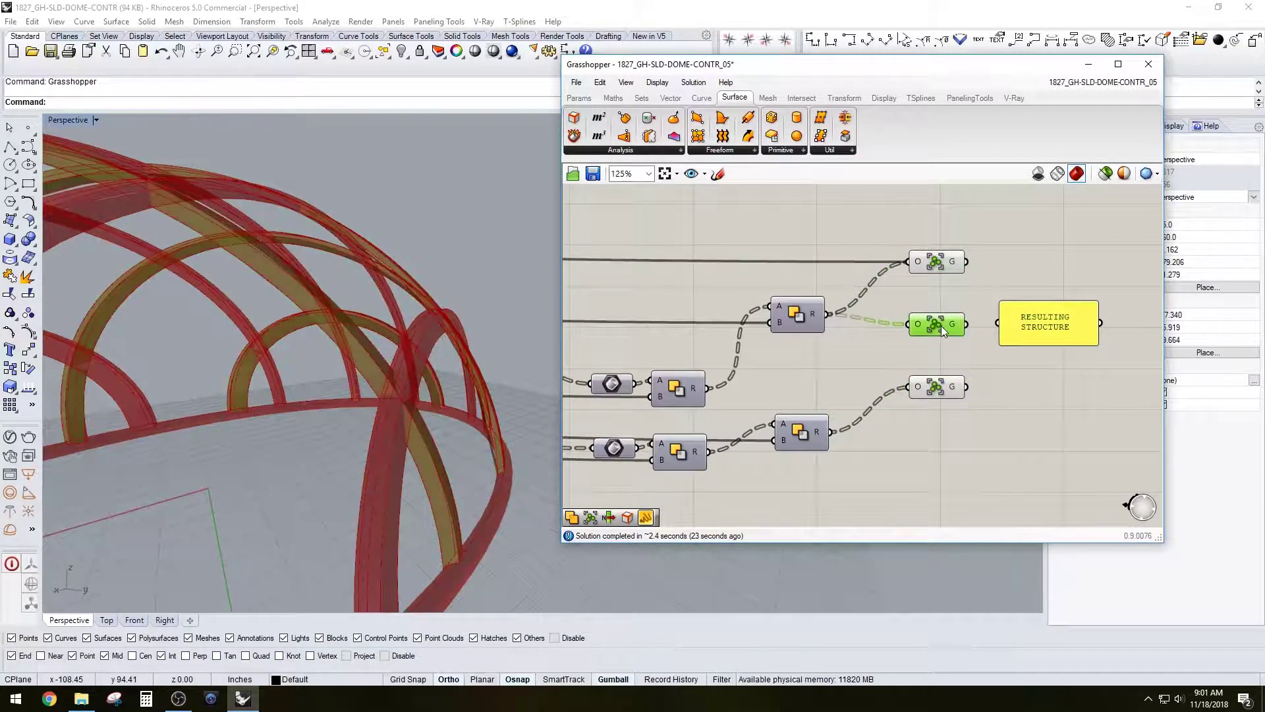
{"action": "left_click", "coordinate": [938, 259]}
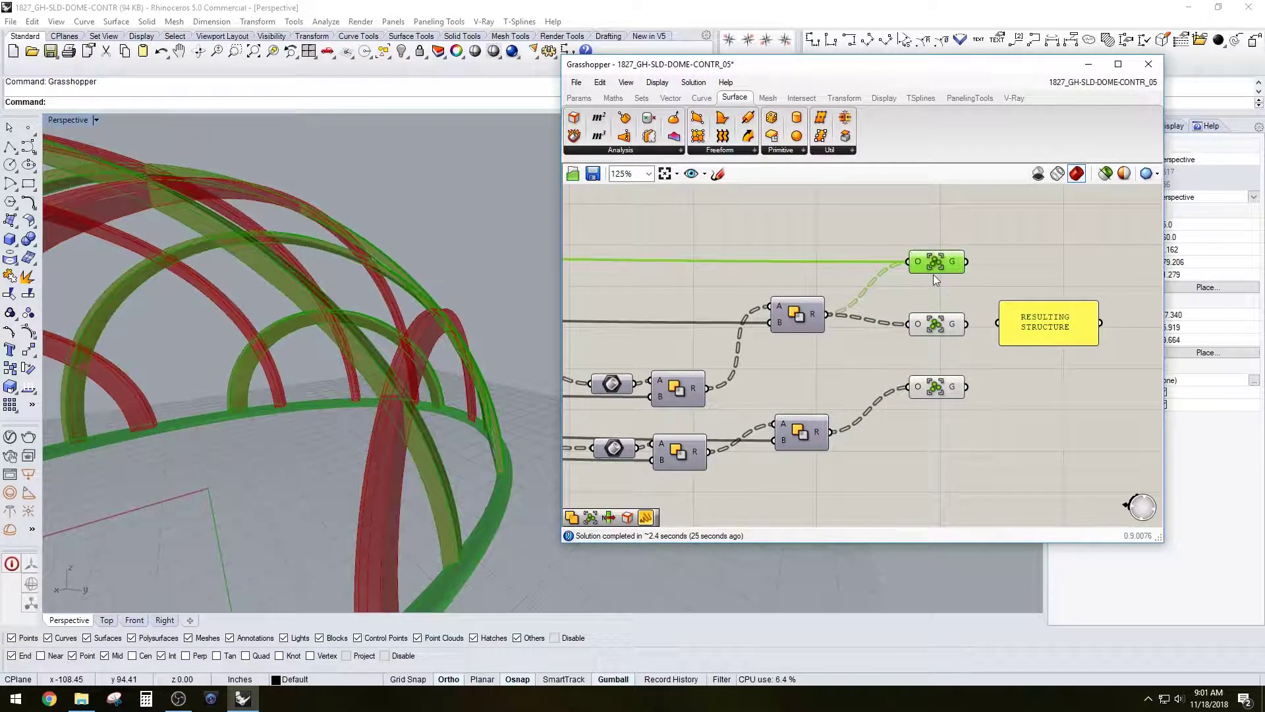
Step: Disconnect the upper rib result from the base ring's output group and check the parts held by each of the three groups
{"action": "left_click", "coordinate": [940, 324]}
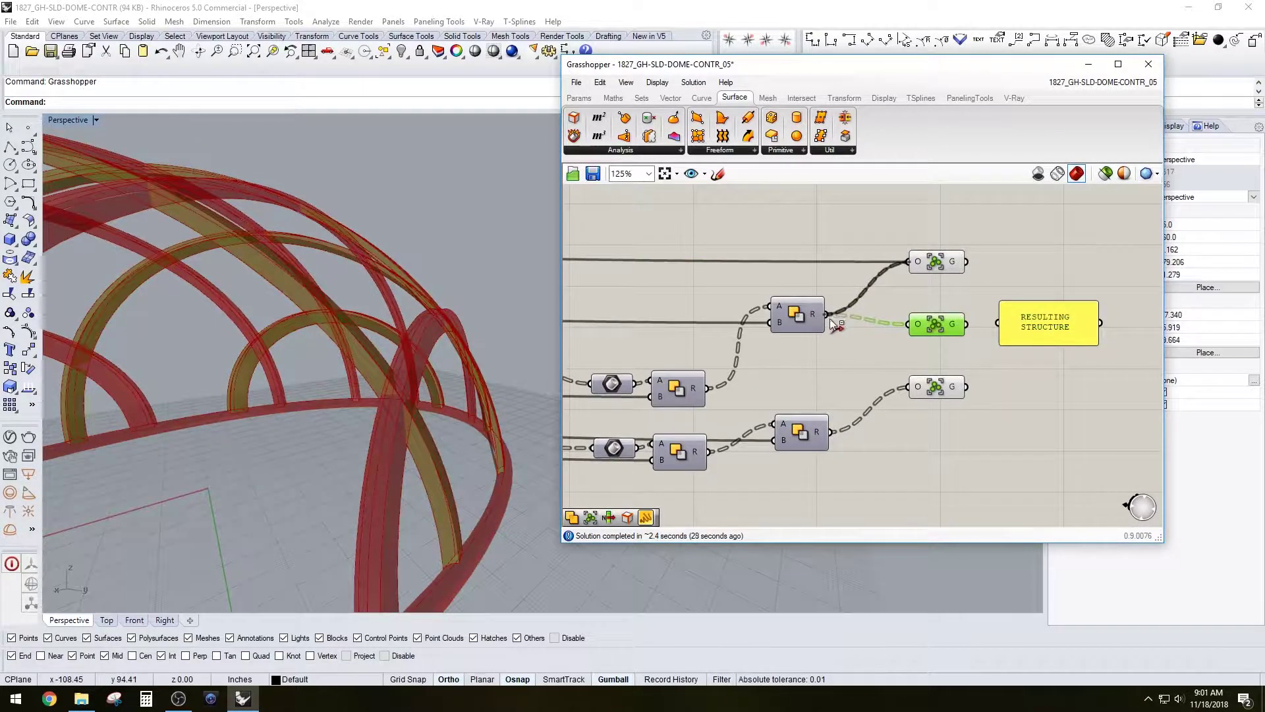
{"action": "left_click", "coordinate": [935, 277]}
{"action": "left_click", "coordinate": [938, 262]}
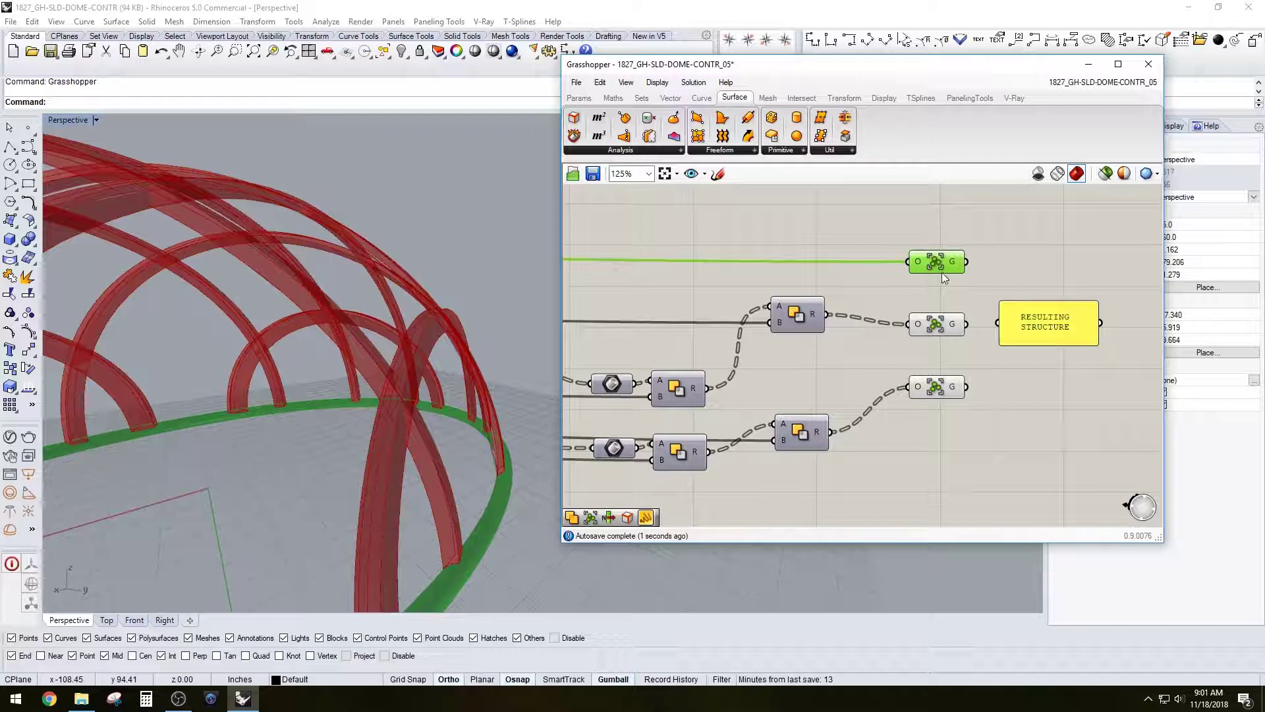
{"action": "left_click", "coordinate": [944, 290]}
{"action": "left_click", "coordinate": [935, 326]}
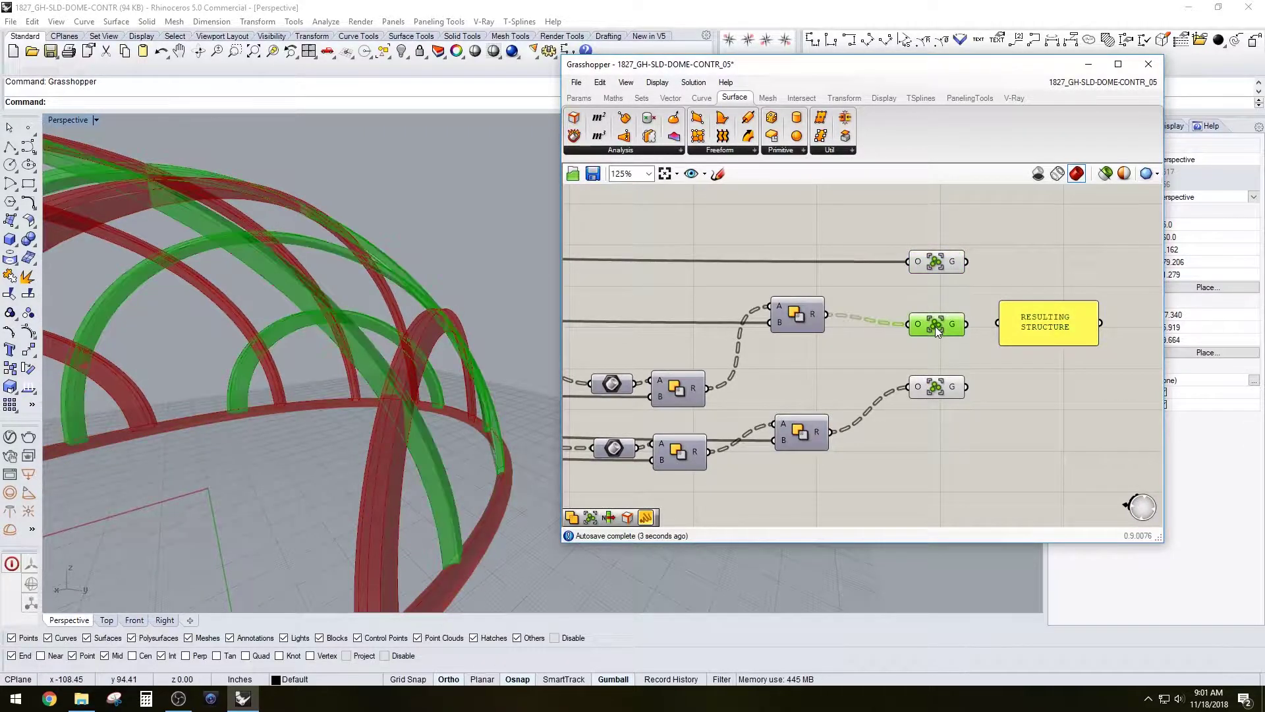
{"action": "left_click", "coordinate": [952, 388]}
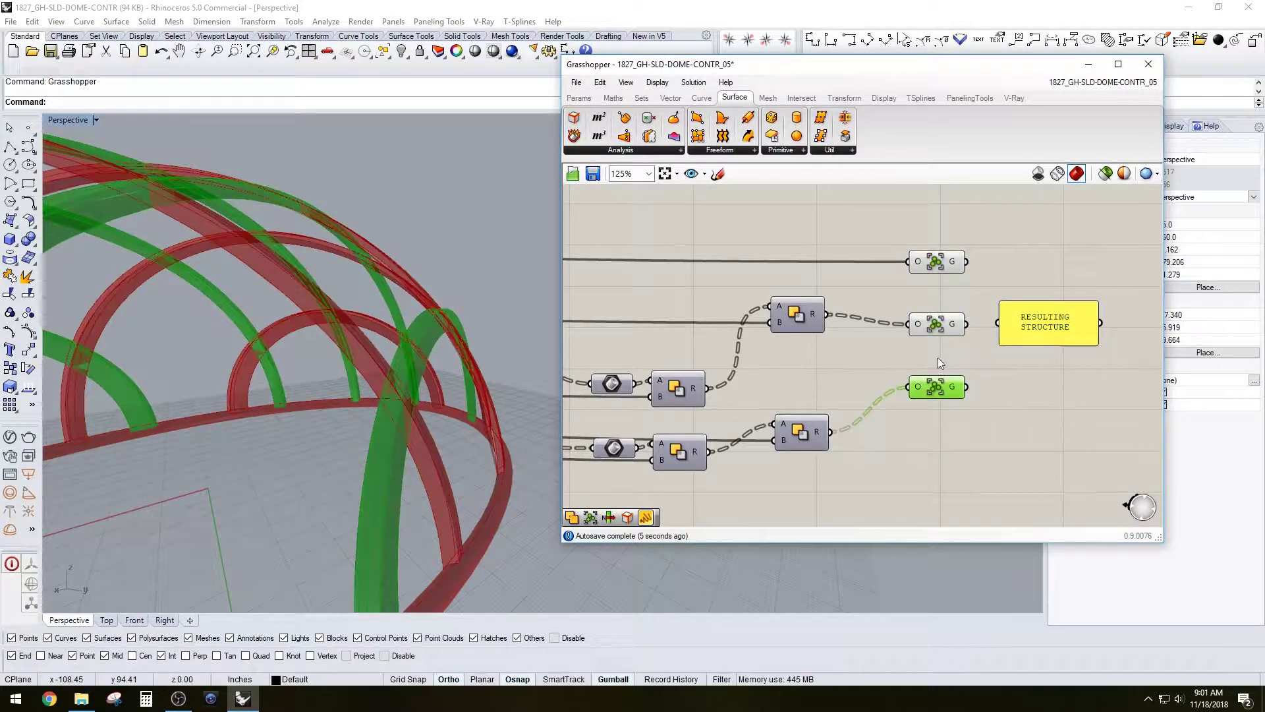
{"action": "left_click", "coordinate": [938, 359]}
Step: Set the structure spacing slider to 24 and inspect the dome's rib grid from other angles
{"action": "scroll", "coordinate": [1003, 382], "scroll_direction": "down", "scroll_amount": 5}
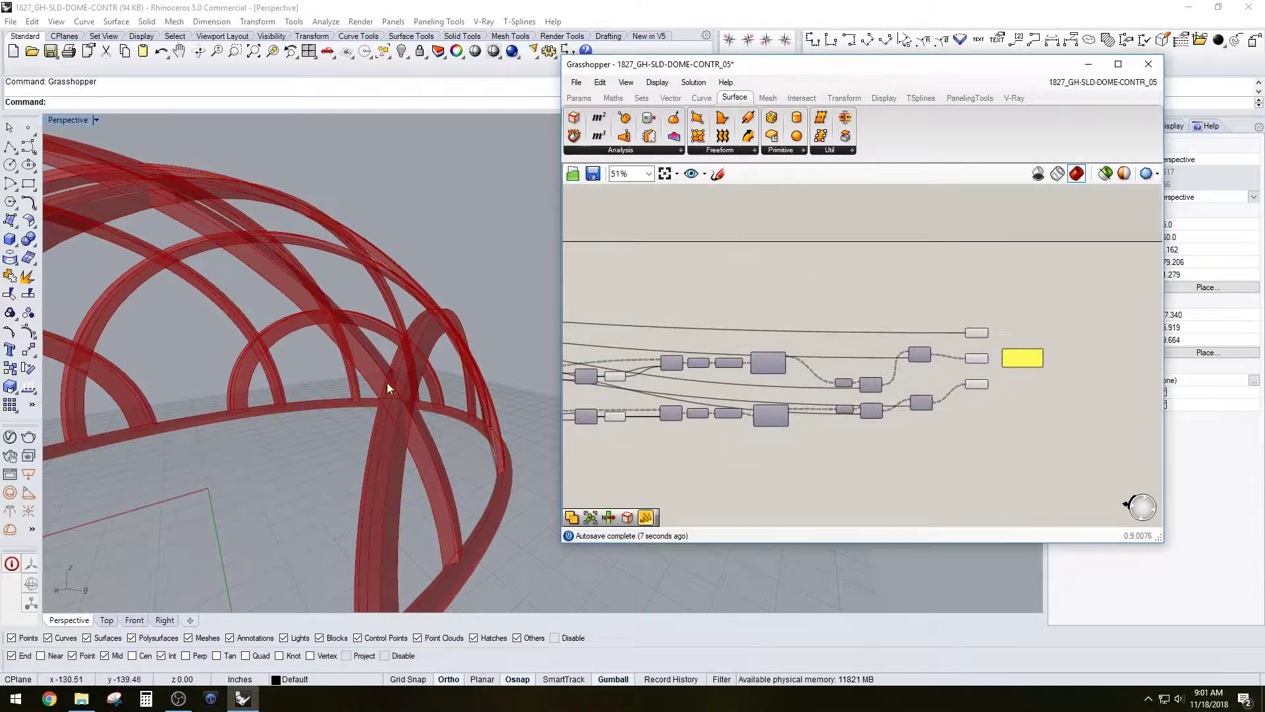
{"action": "scroll", "coordinate": [387, 388], "scroll_direction": "down", "scroll_amount": 7}
{"action": "right_click_drag", "start_coordinate": [376, 386], "coordinate": [510, 325]}
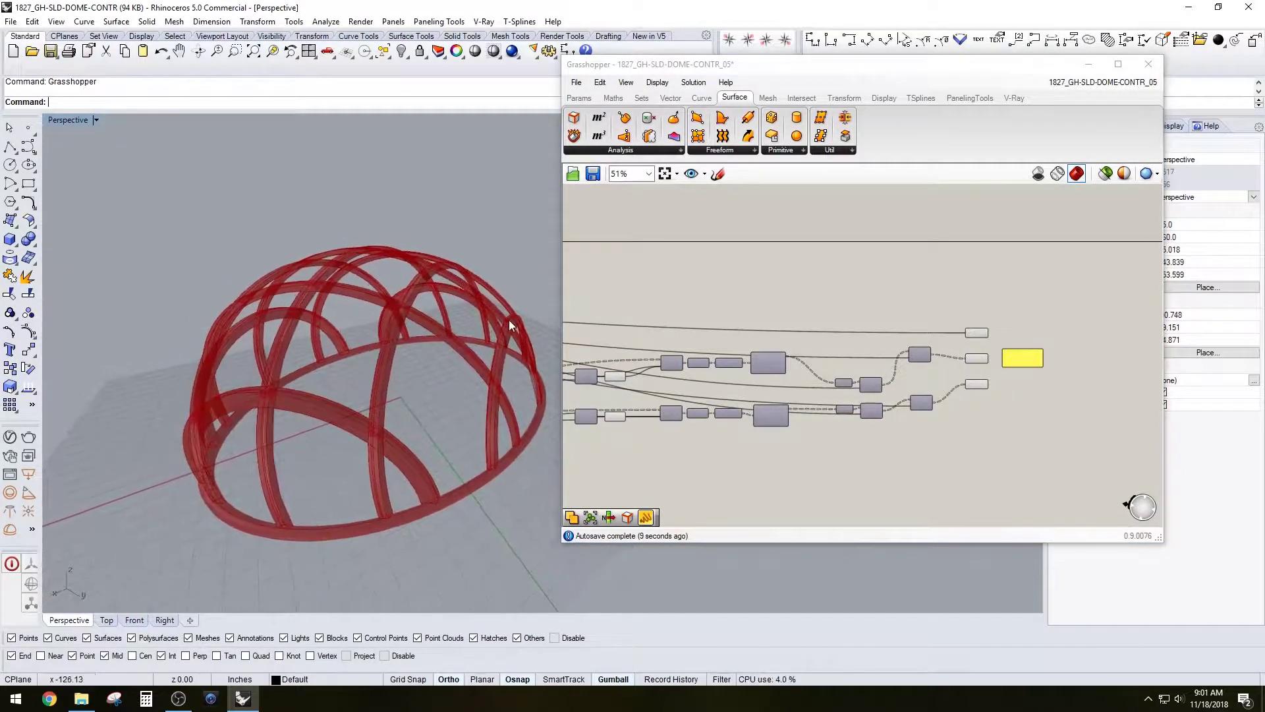
{"action": "scroll", "coordinate": [740, 422], "scroll_direction": "up", "scroll_amount": 5}
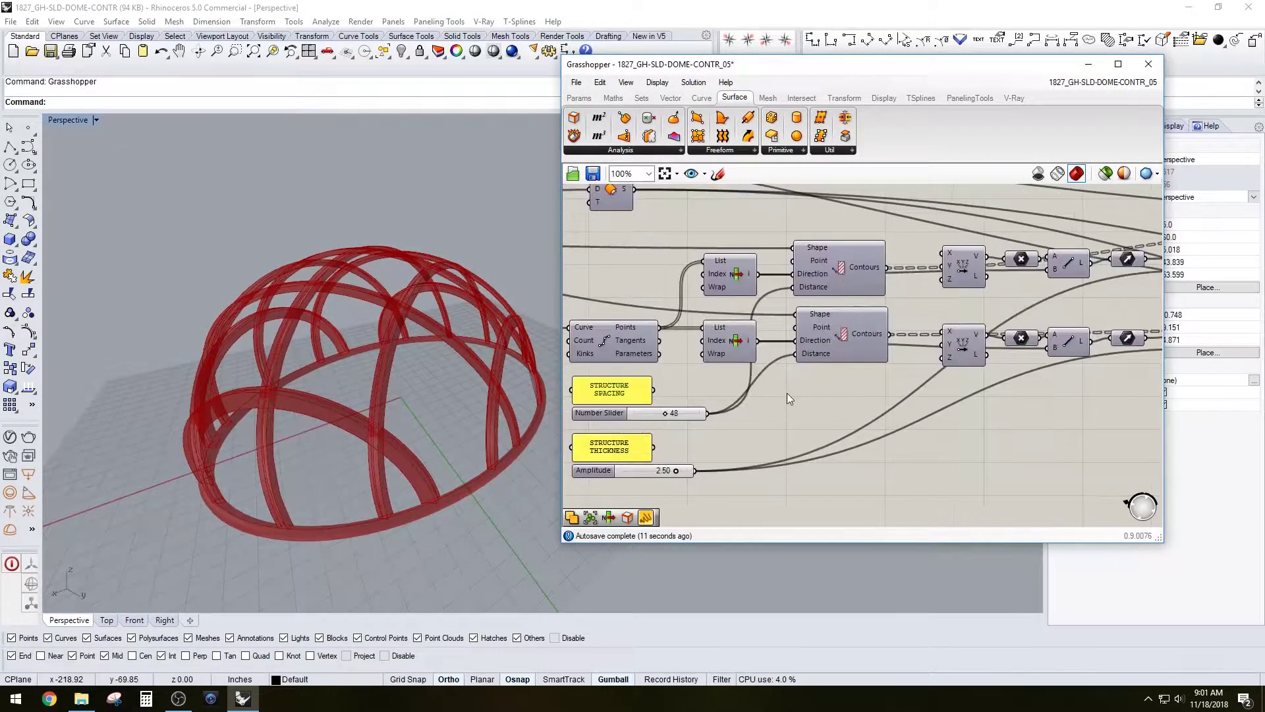
{"action": "scroll", "coordinate": [787, 393], "scroll_direction": "up", "scroll_amount": 2}
{"action": "double_click", "coordinate": [764, 406]}
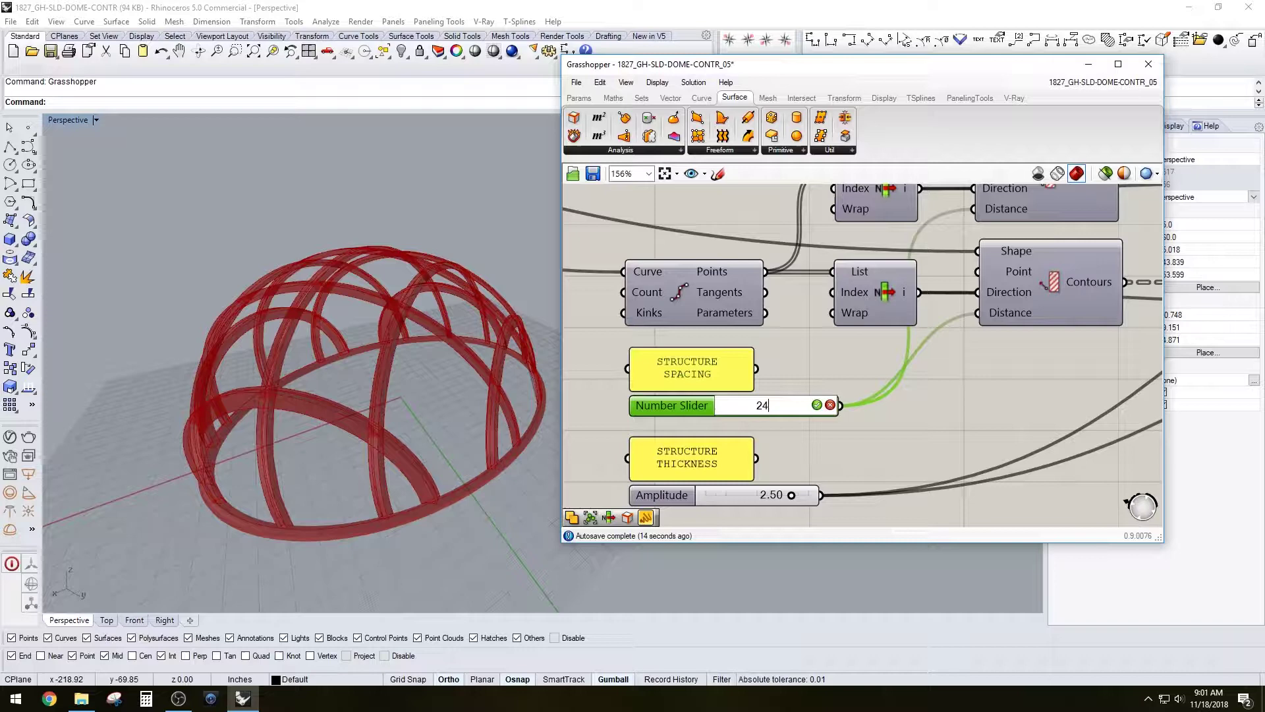
{"action": "type", "text": "24"}
{"action": "key", "text": "Return"}
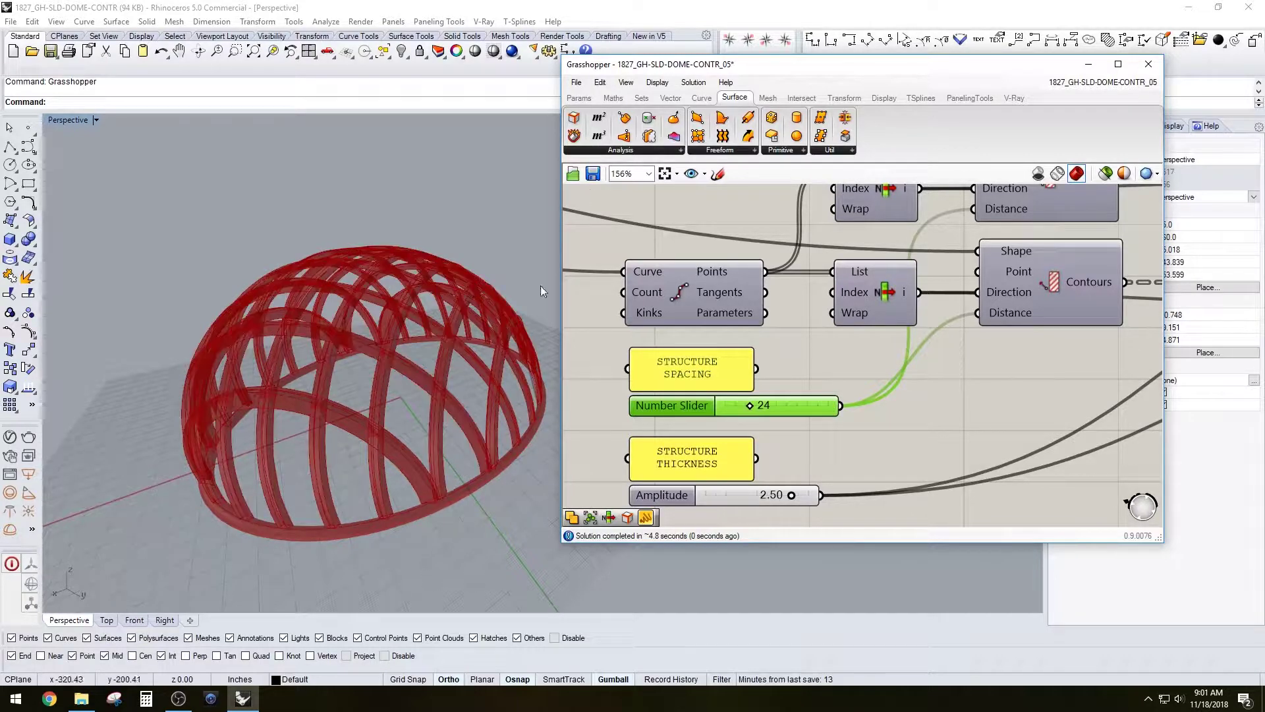
{"action": "right_click_drag", "start_coordinate": [452, 279], "coordinate": [479, 324]}
{"action": "right_click_drag", "start_coordinate": [389, 425], "coordinate": [390, 369]}
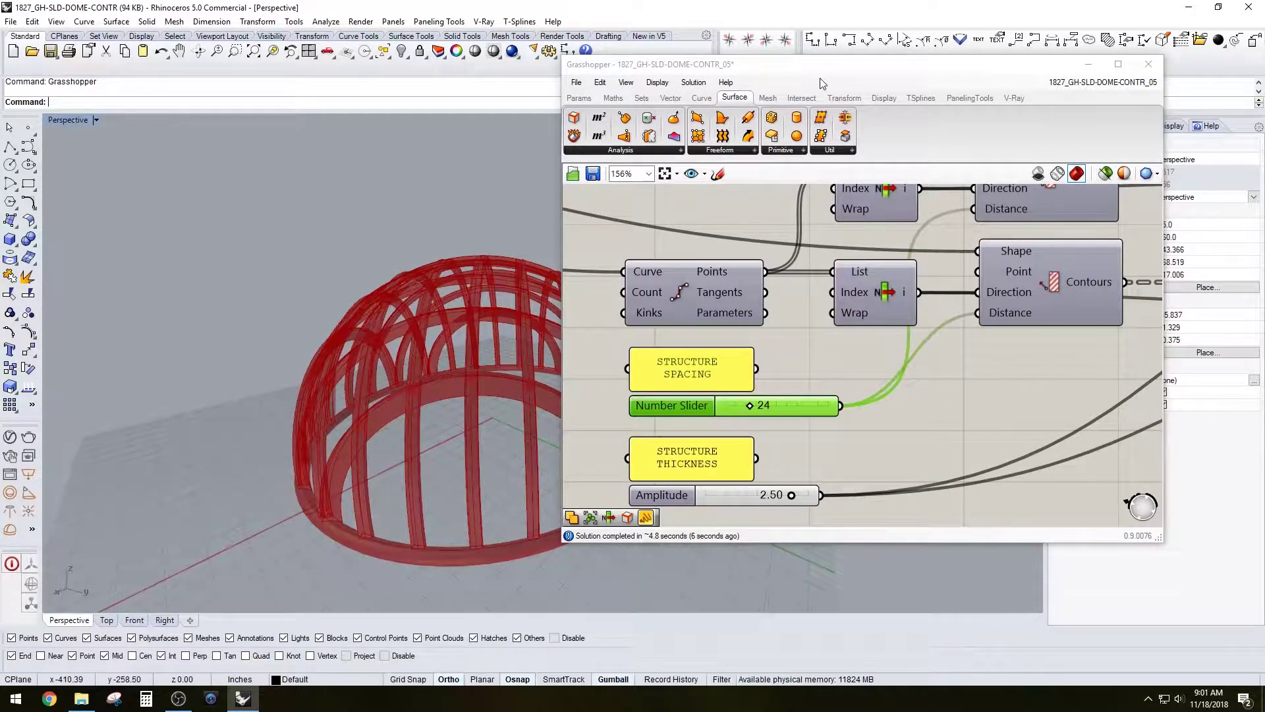
Step: Move the Grasshopper window clear of the dome and inspect the whole lattice
{"action": "left_click_drag", "start_coordinate": [820, 78], "coordinate": [863, 94]}
{"action": "right_click_drag", "start_coordinate": [472, 227], "coordinate": [361, 365]}
{"action": "scroll", "coordinate": [881, 362], "scroll_direction": "down", "scroll_amount": 8}
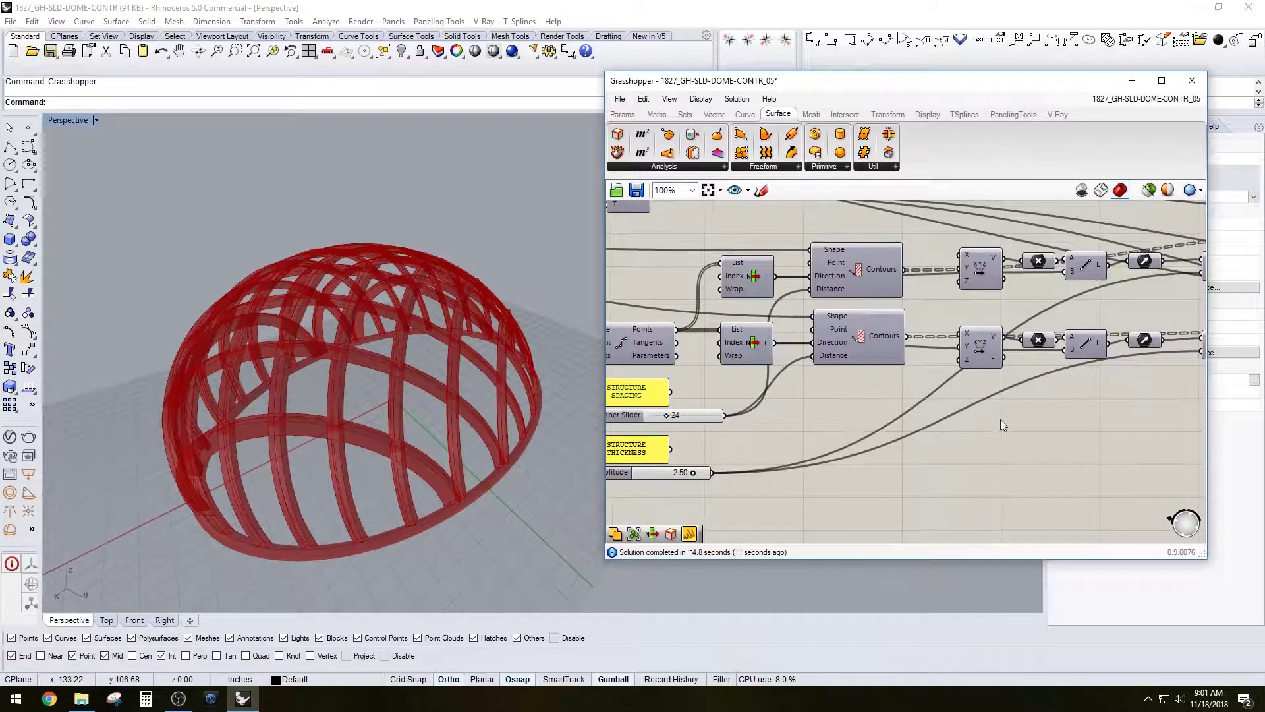
Step: Bake the three resulting-structure groups into Rhino and turn off the Grasshopper geometry preview
{"action": "scroll", "coordinate": [918, 365], "scroll_direction": "up", "scroll_amount": 5}
{"action": "left_click_drag", "start_coordinate": [918, 423], "coordinate": [995, 247]}
{"action": "middle_click", "coordinate": [938, 270]}
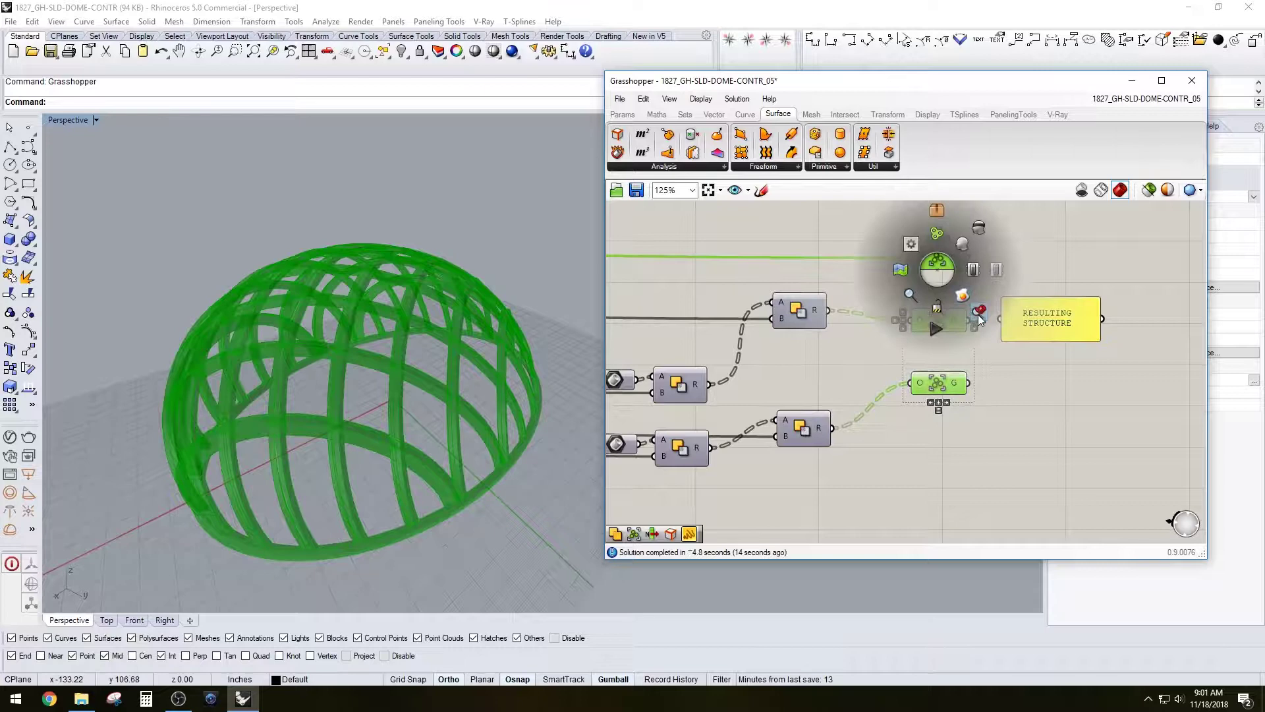
{"action": "left_click", "coordinate": [963, 298]}
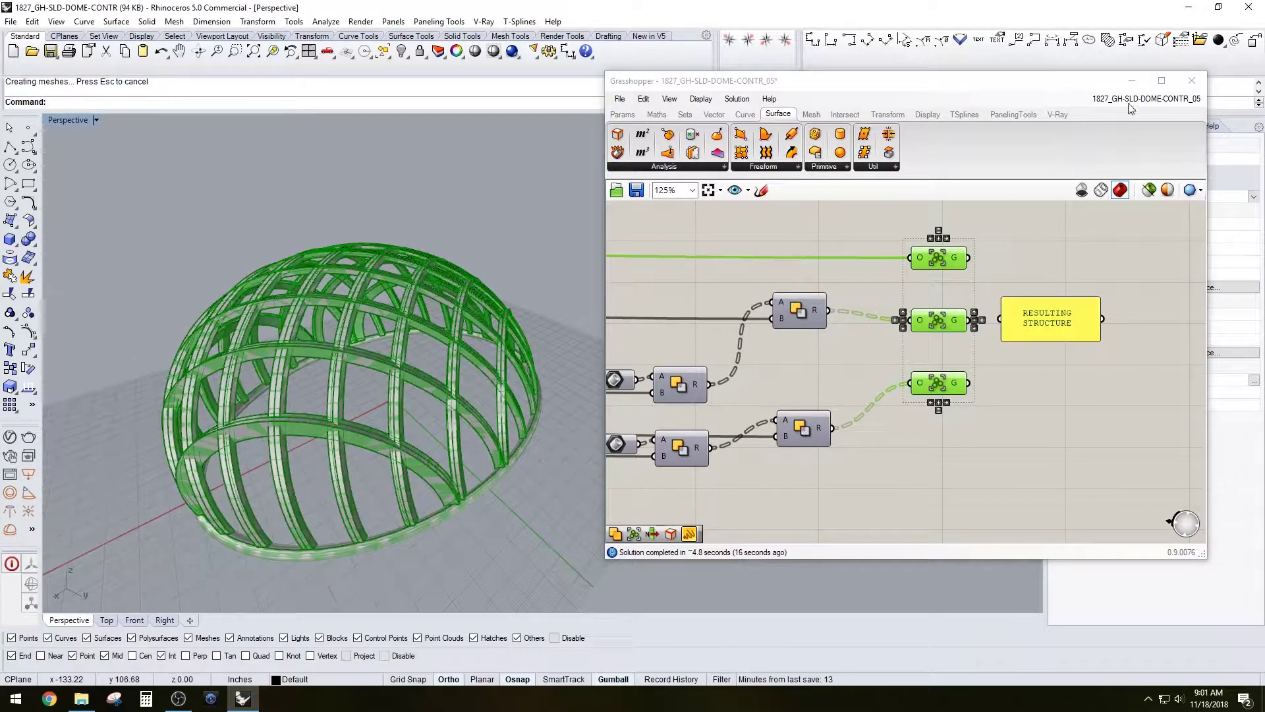
{"action": "left_click", "coordinate": [1084, 190]}
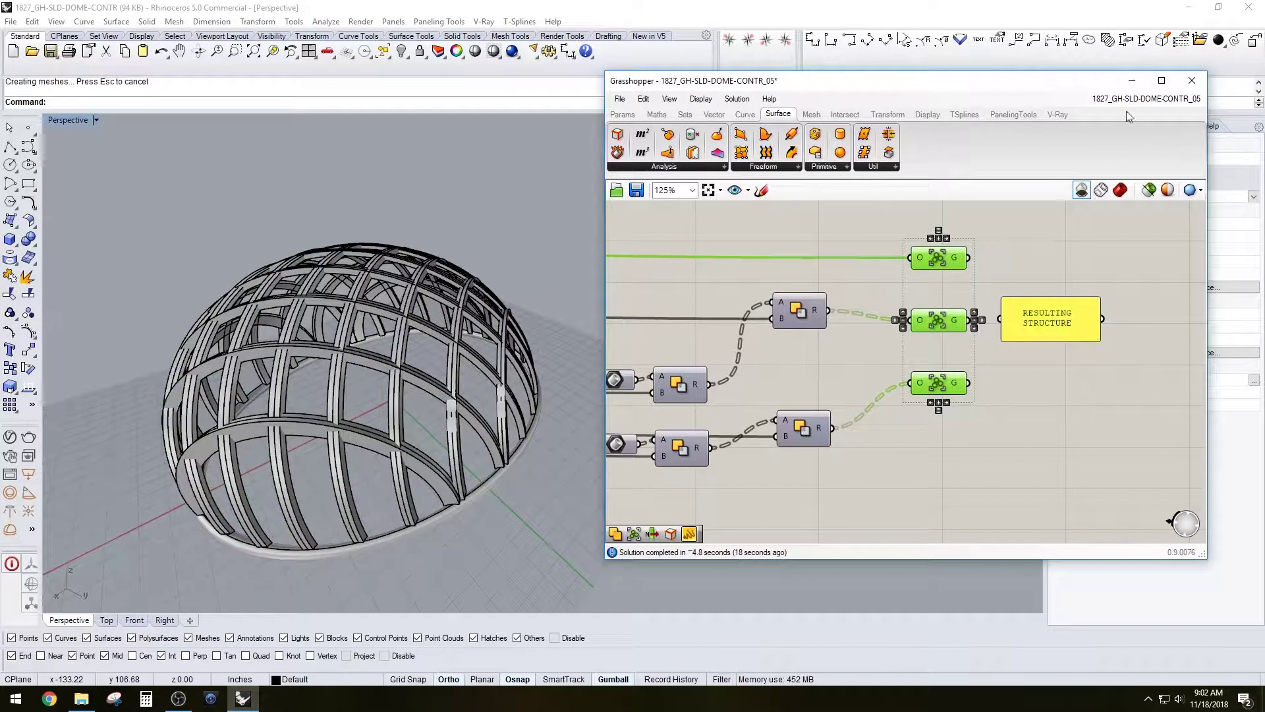
Step: Minimize the Grasshopper window and inspect the baked dome's rib crossings, interior and base ring from several angles
{"action": "left_click", "coordinate": [1132, 81]}
{"action": "right_click_drag", "start_coordinate": [442, 386], "coordinate": [711, 291]}
{"action": "scroll", "coordinate": [586, 325], "scroll_direction": "up", "scroll_amount": 8}
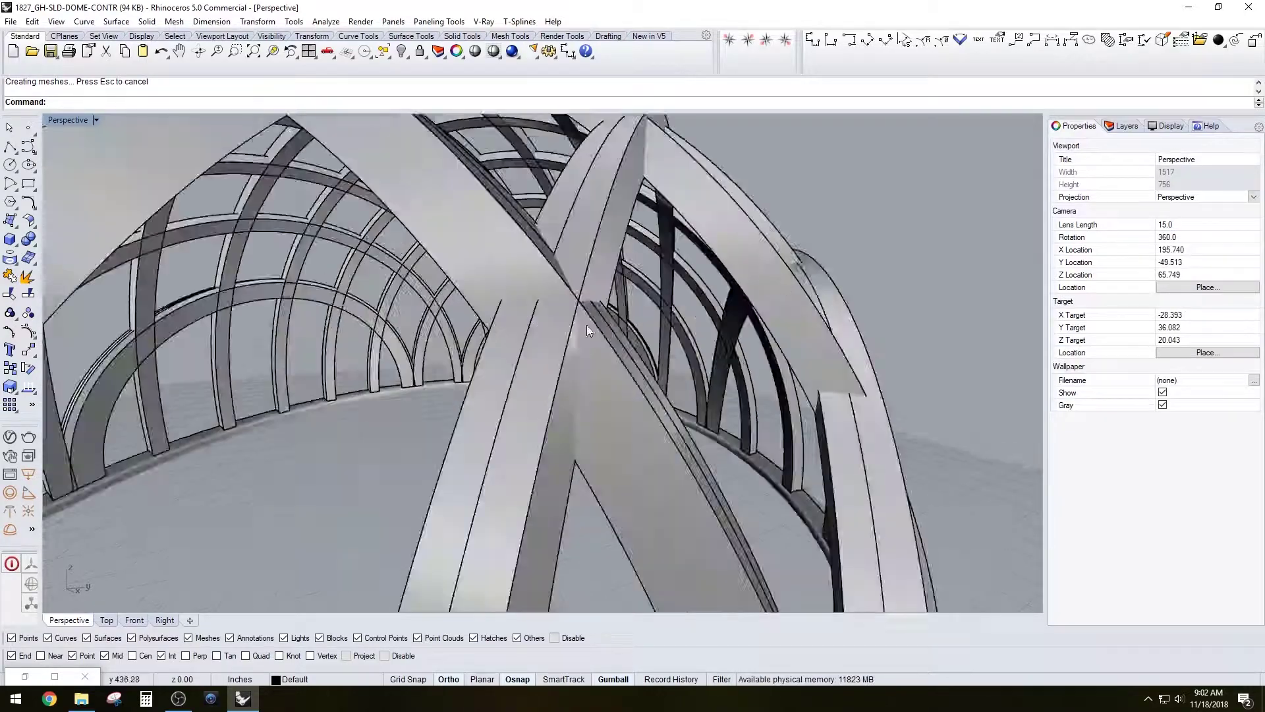
{"action": "right_click_drag", "start_coordinate": [587, 326], "coordinate": [461, 316]}
{"action": "scroll", "coordinate": [596, 311], "scroll_direction": "down", "scroll_amount": 6}
{"action": "scroll", "coordinate": [461, 283], "scroll_direction": "up", "scroll_amount": 5}
{"action": "right_click_drag", "start_coordinate": [425, 270], "coordinate": [488, 366], "text": "shift"}
{"action": "scroll", "coordinate": [443, 294], "scroll_direction": "down", "scroll_amount": 6}
{"action": "scroll", "coordinate": [489, 366], "scroll_direction": "up", "scroll_amount": 3}
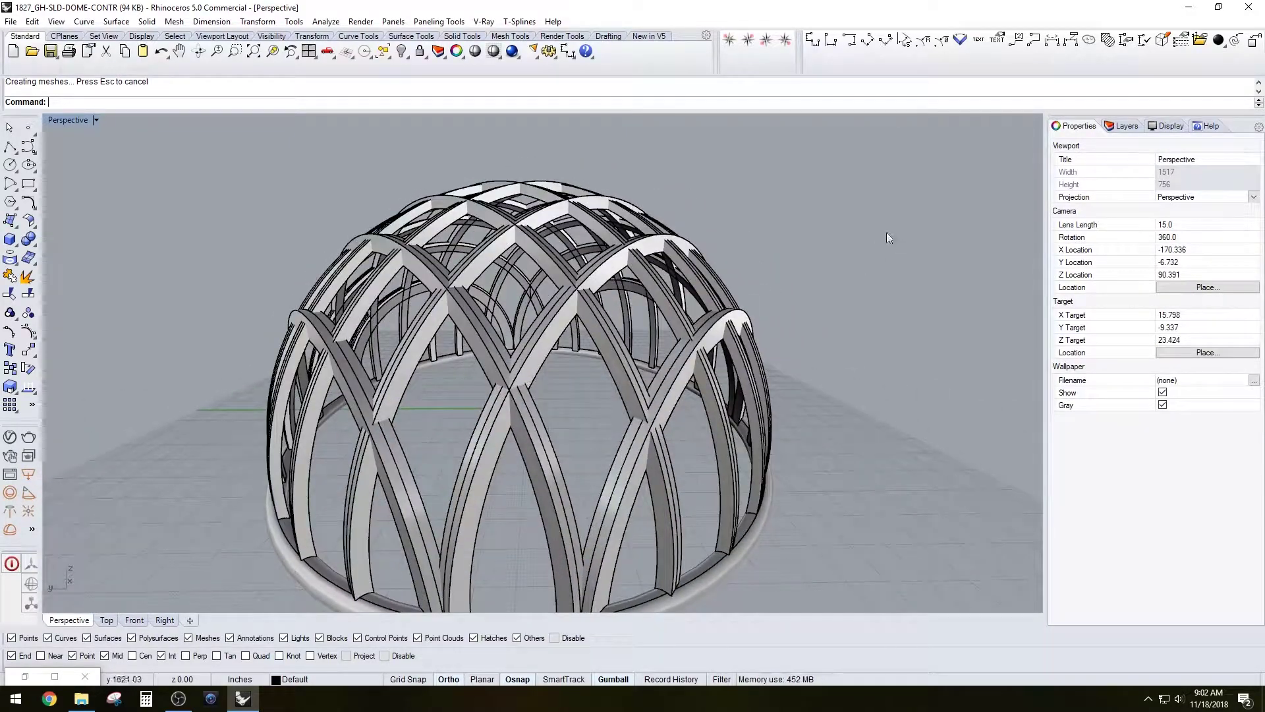
{"action": "scroll", "coordinate": [886, 237], "scroll_direction": "down", "scroll_amount": 3}
Step: Delete all the baked dome geometry and restore the Grasshopper definition as a floating window over the viewport
{"action": "key", "text": "ctrl+a"}
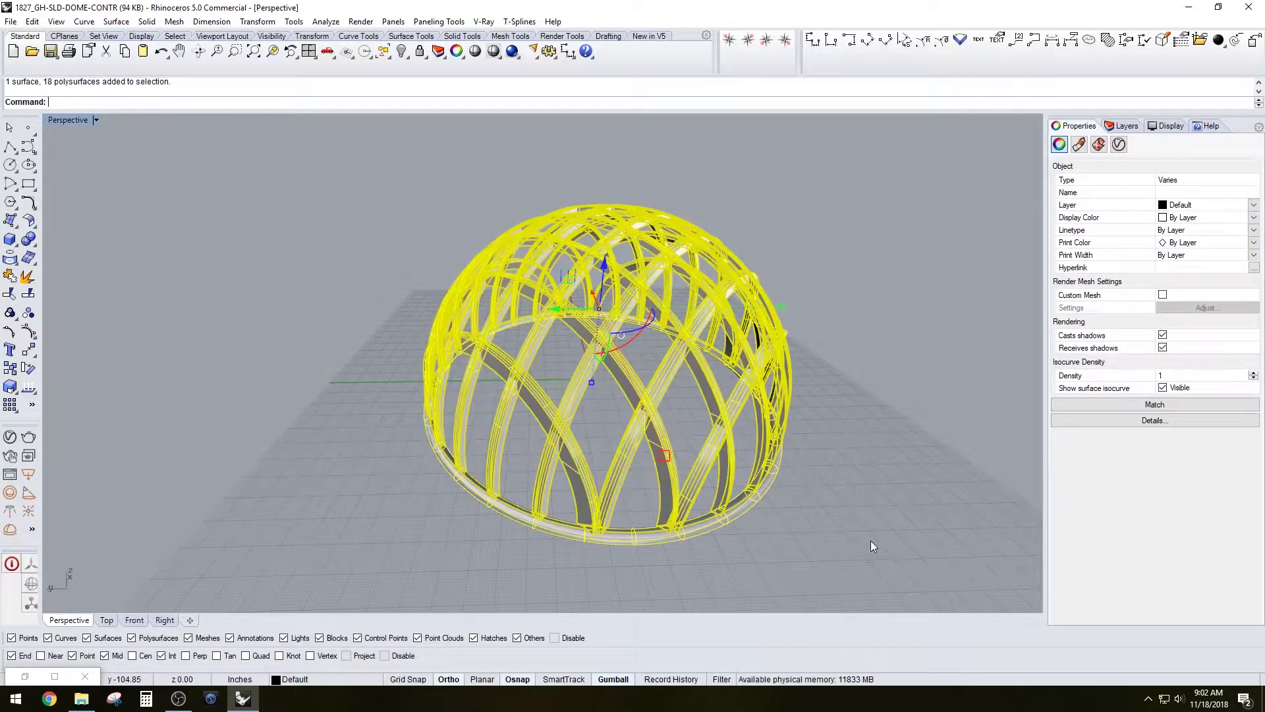
{"action": "key", "text": "Delete"}
{"action": "left_click", "coordinate": [55, 676]}
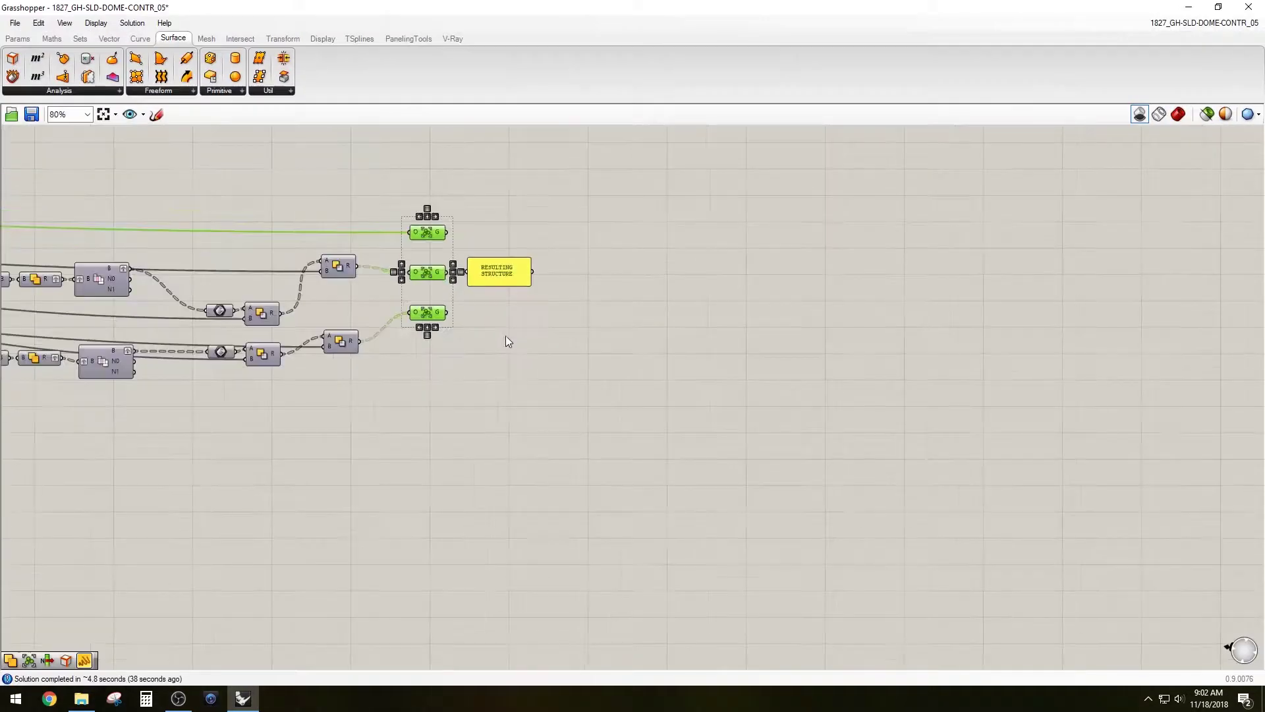
{"action": "scroll", "coordinate": [505, 337], "scroll_direction": "down", "scroll_amount": 1}
{"action": "left_click_drag", "start_coordinate": [589, 10], "coordinate": [833, 81]}
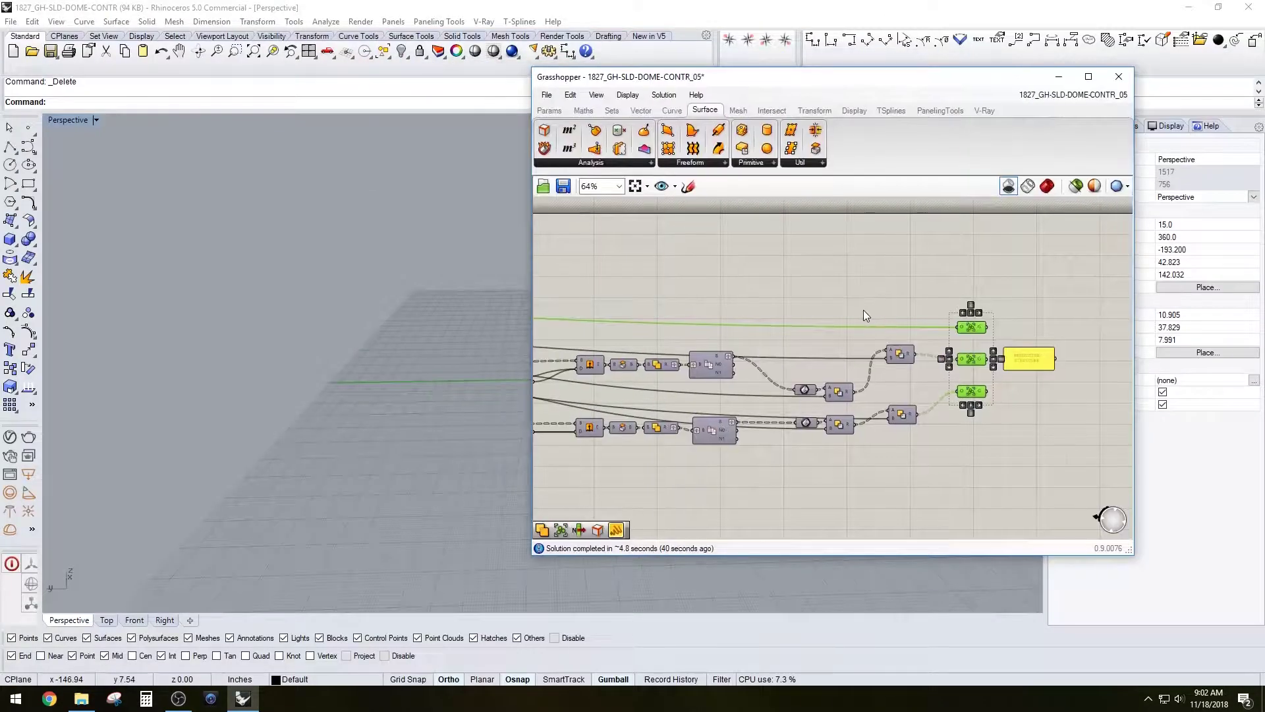
Step: Return to the slider inputs at the definition's start and move the Grasshopper window clear of the Perspective viewport
{"action": "scroll", "coordinate": [863, 309], "scroll_direction": "down", "scroll_amount": 3}
{"action": "right_click_drag", "start_coordinate": [660, 303], "coordinate": [890, 297]}
{"action": "right_click_drag", "start_coordinate": [662, 344], "coordinate": [900, 331]}
{"action": "scroll", "coordinate": [690, 325], "scroll_direction": "up", "scroll_amount": 4}
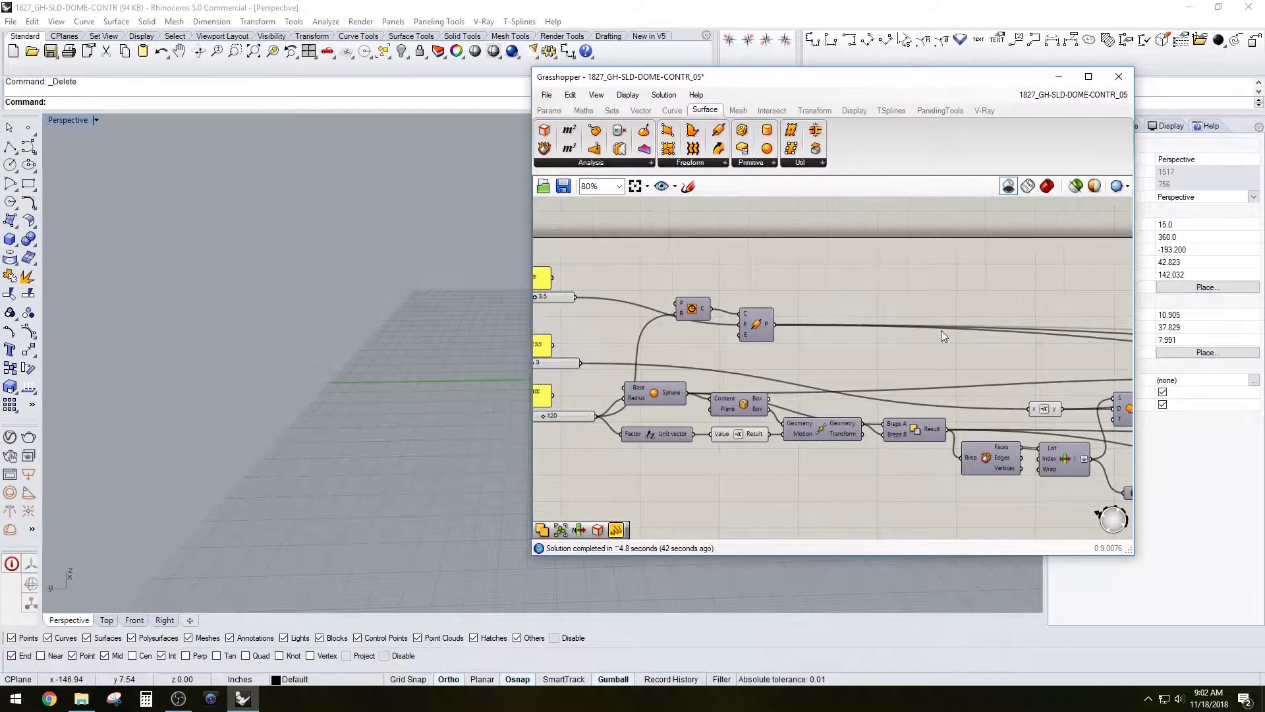
{"action": "left_click_drag", "start_coordinate": [854, 79], "coordinate": [991, 124]}
Step: Try to zoom the emptied Perspective viewport to its extents and turn the shaded Grasshopper preview back on
{"action": "left_click", "coordinate": [464, 311]}
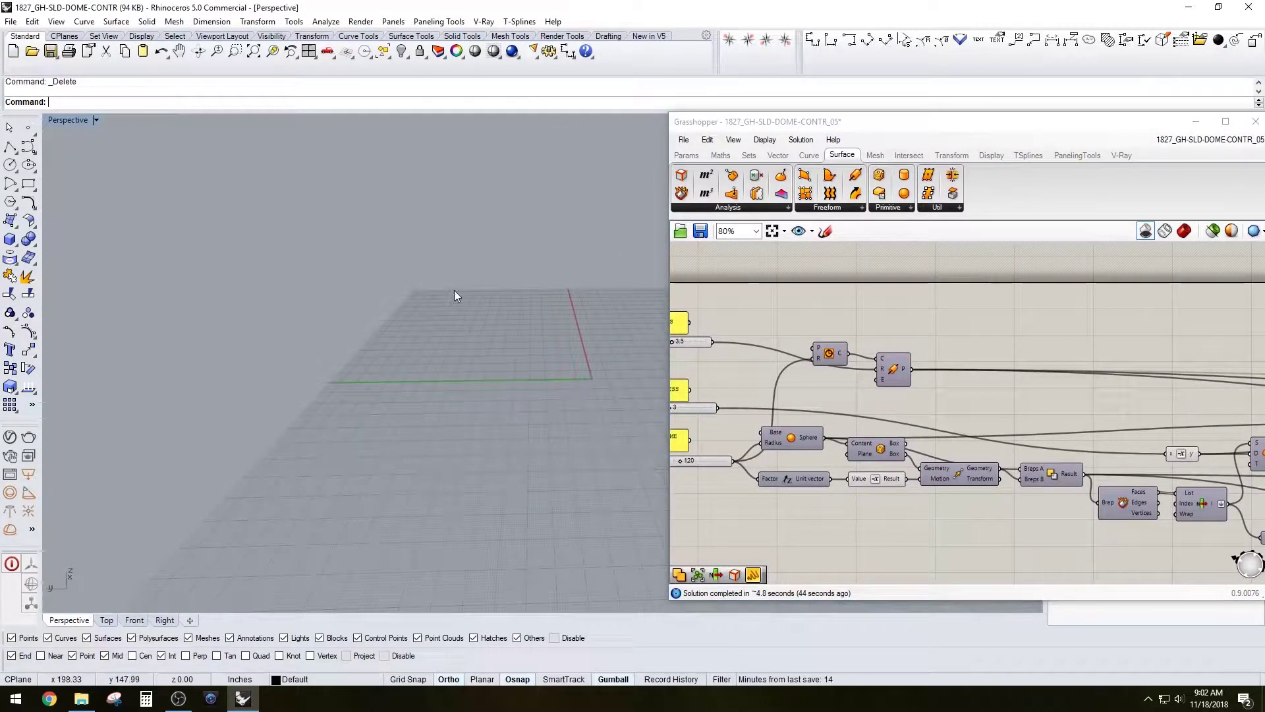
{"action": "type", "text": "Z"}
{"action": "key", "text": "Return"}
{"action": "type", "text": "E"}
{"action": "key", "text": "Return"}
{"action": "left_click", "coordinate": [1184, 231]}
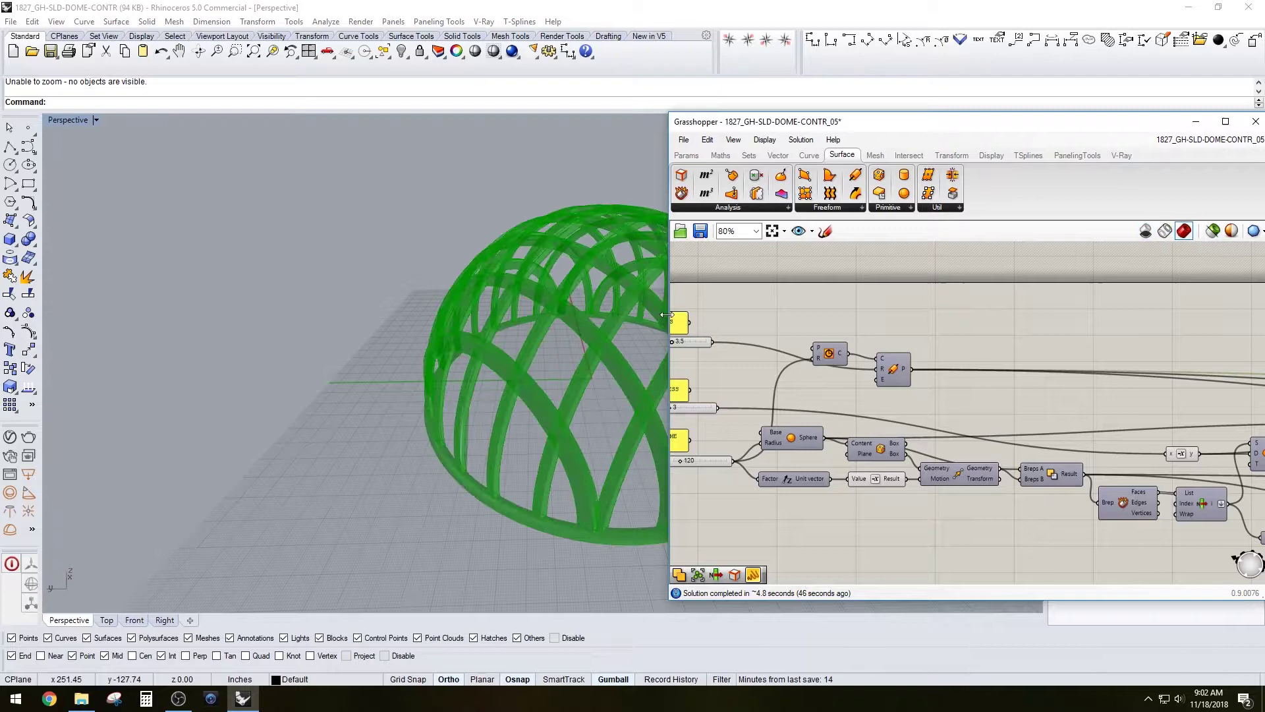
Step: Zoom the Perspective viewport to the previewed dome's extents and orbit to a closer view of the lattice
{"action": "type", "text": "Z"}
{"action": "key", "text": "Return"}
{"action": "type", "text": "E"}
{"action": "key", "text": "Return"}
{"action": "scroll", "coordinate": [493, 366], "scroll_direction": "up", "scroll_amount": 6}
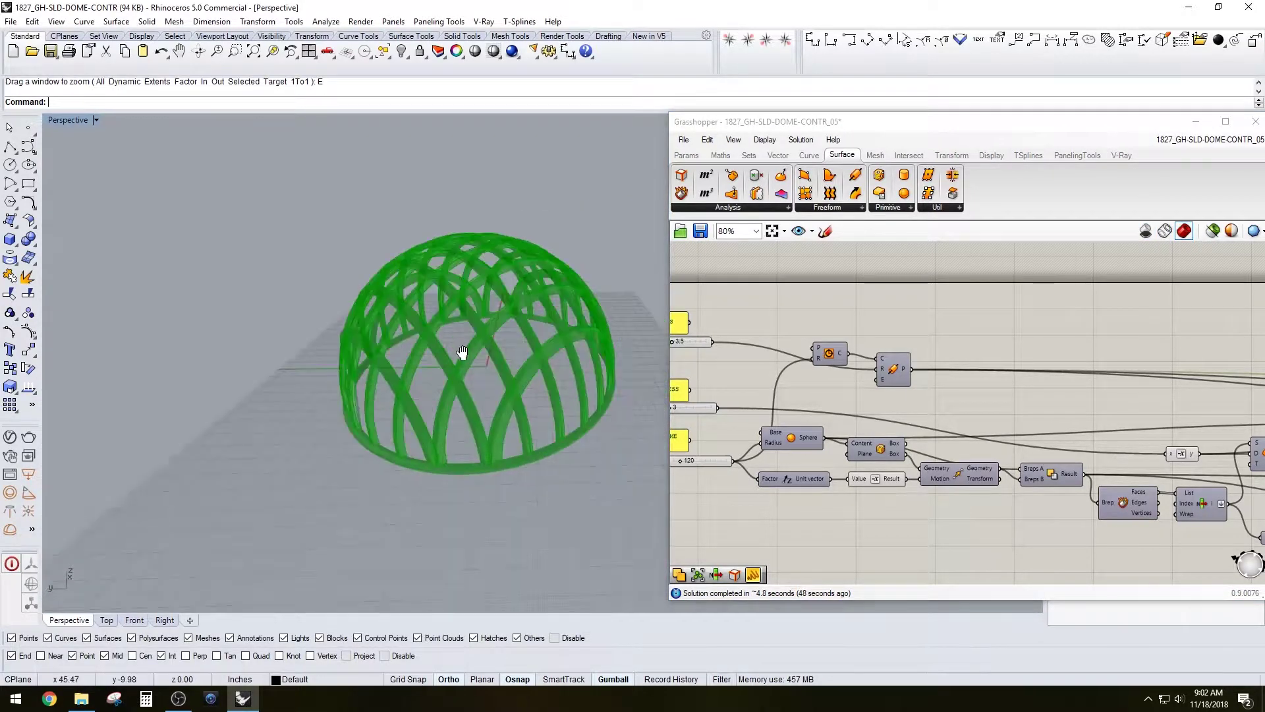
{"action": "right_click_drag", "start_coordinate": [461, 352], "coordinate": [437, 349]}
{"action": "scroll", "coordinate": [441, 355], "scroll_direction": "up", "scroll_amount": 5}
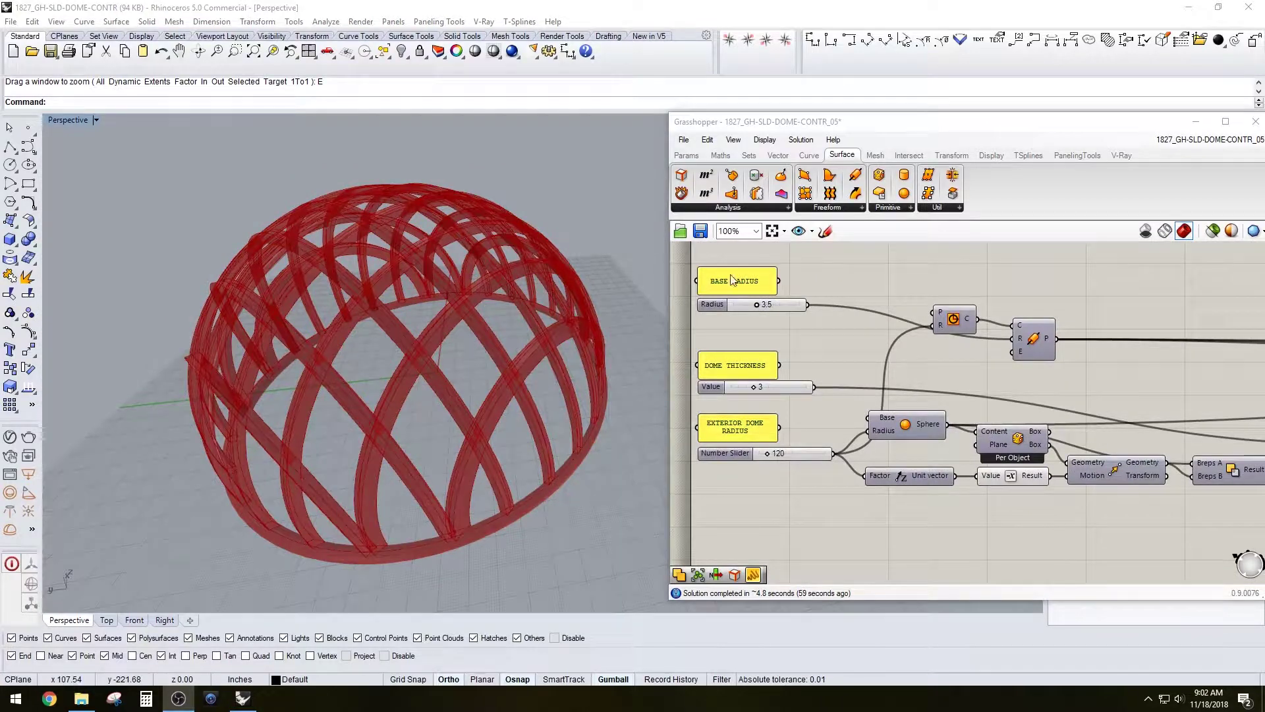
Step: Follow the definition from the base radius, dome thickness and exterior dome radius sliders towards the resulting-structure groups
{"action": "scroll", "coordinate": [832, 298], "scroll_direction": "down", "scroll_amount": 1}
{"action": "scroll", "coordinate": [850, 303], "scroll_direction": "down", "scroll_amount": 1}
{"action": "right_click_drag", "start_coordinate": [1149, 365], "coordinate": [919, 334]}
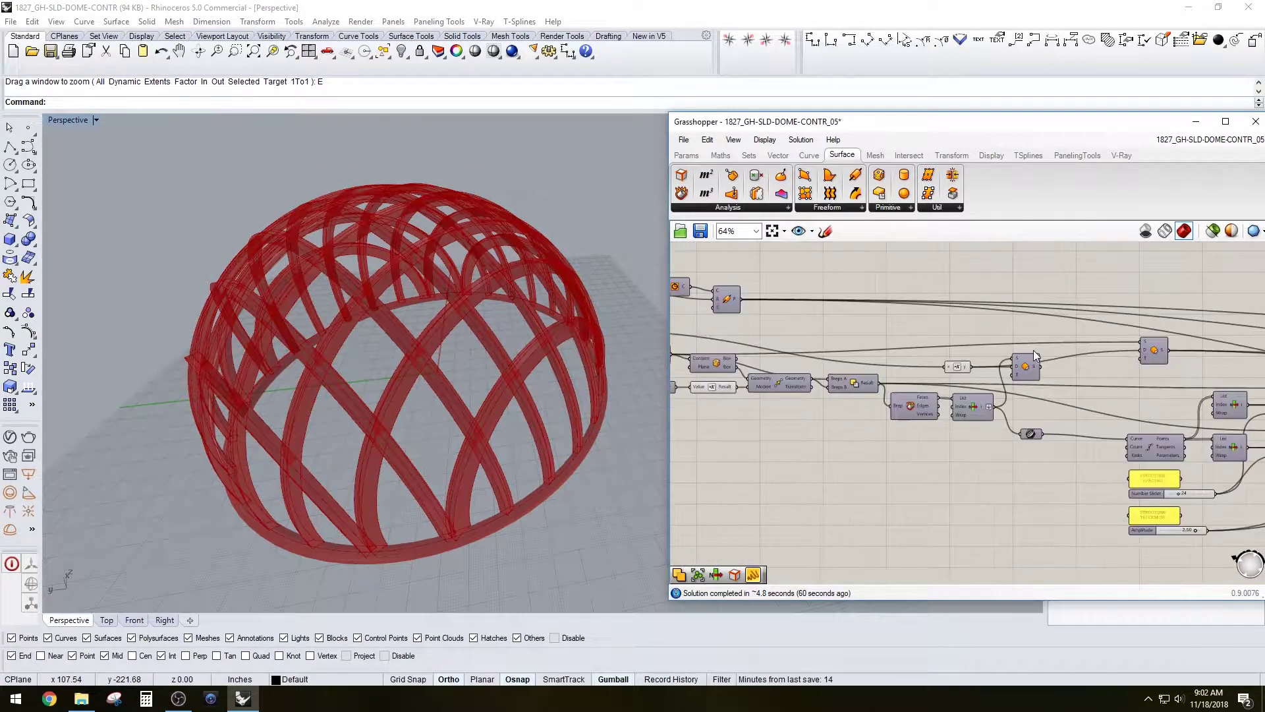
{"action": "scroll", "coordinate": [1033, 350], "scroll_direction": "down", "scroll_amount": 1}
{"action": "scroll", "coordinate": [1073, 354], "scroll_direction": "down", "scroll_amount": 1}
{"action": "right_click_drag", "start_coordinate": [1074, 354], "coordinate": [879, 332]}
{"action": "right_click_drag", "start_coordinate": [1085, 331], "coordinate": [844, 347]}
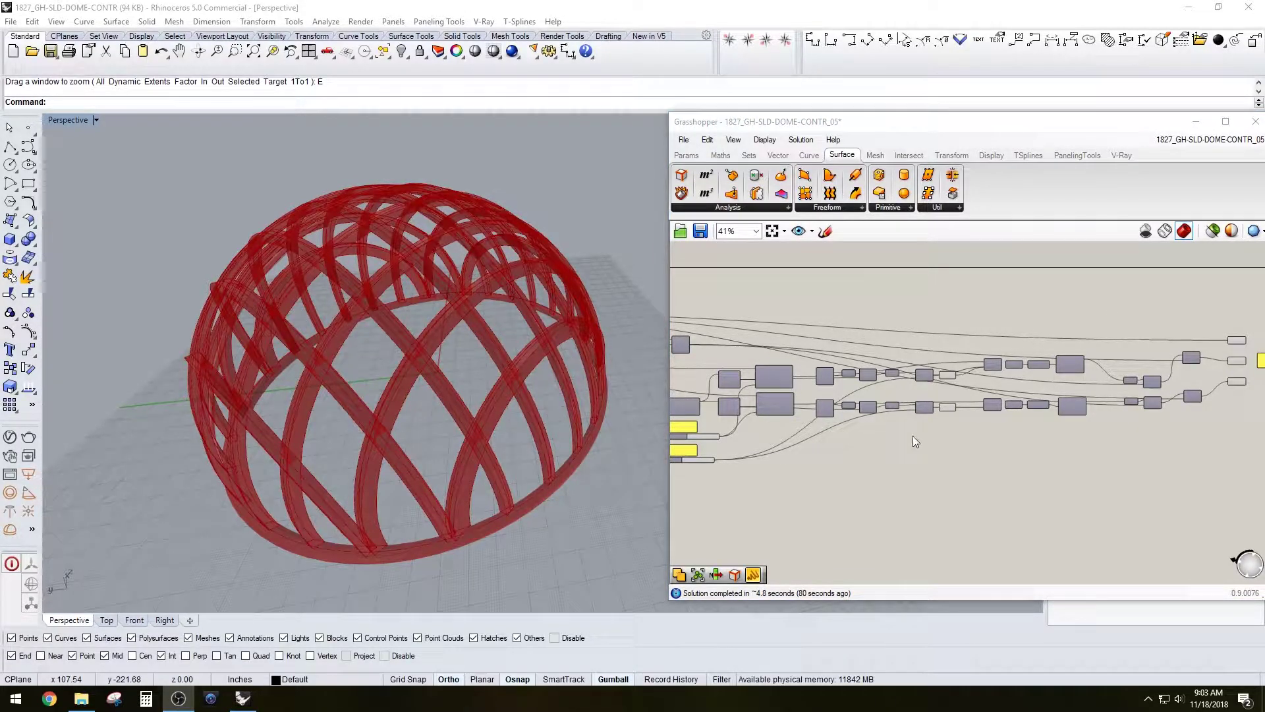
Step: Trace the definition back to its first sliders and examine the sphere and base pipe components they feed
{"action": "scroll", "coordinate": [913, 437], "scroll_direction": "down", "scroll_amount": 1}
{"action": "right_click_drag", "start_coordinate": [823, 443], "coordinate": [851, 438]}
{"action": "right_click_drag", "start_coordinate": [720, 410], "coordinate": [958, 425]}
{"action": "scroll", "coordinate": [959, 425], "scroll_direction": "up", "scroll_amount": 2}
{"action": "right_click_drag", "start_coordinate": [768, 398], "coordinate": [988, 414]}
{"action": "scroll", "coordinate": [726, 321], "scroll_direction": "up", "scroll_amount": 2}
{"action": "right_click_drag", "start_coordinate": [943, 358], "coordinate": [892, 375]}
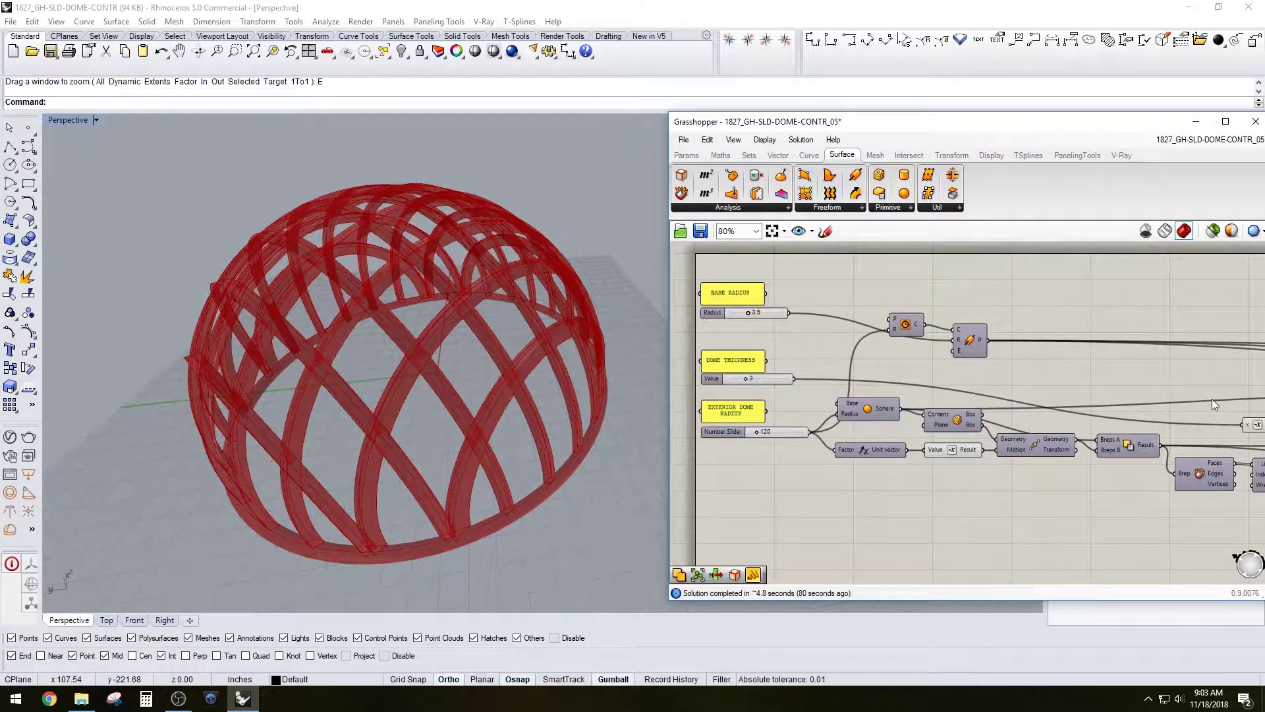
{"action": "right_click_drag", "start_coordinate": [1173, 373], "coordinate": [1125, 370]}
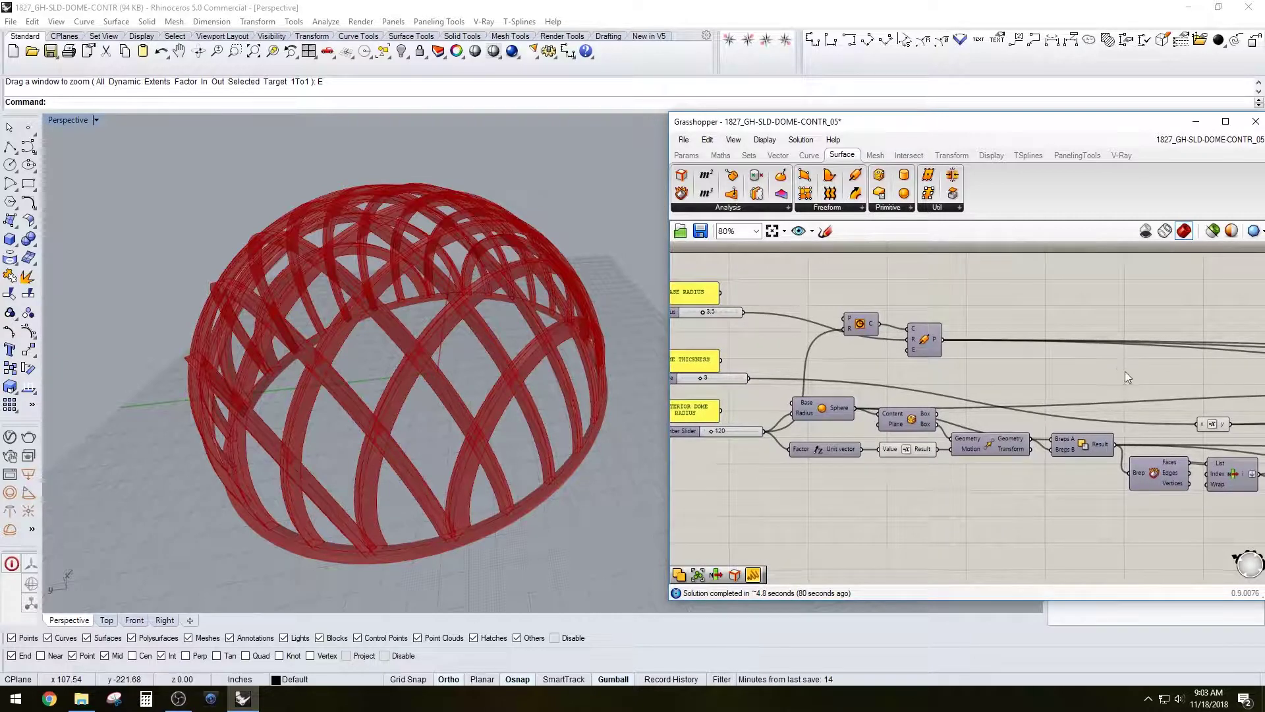
{"action": "right_click_drag", "start_coordinate": [947, 327], "coordinate": [1033, 319]}
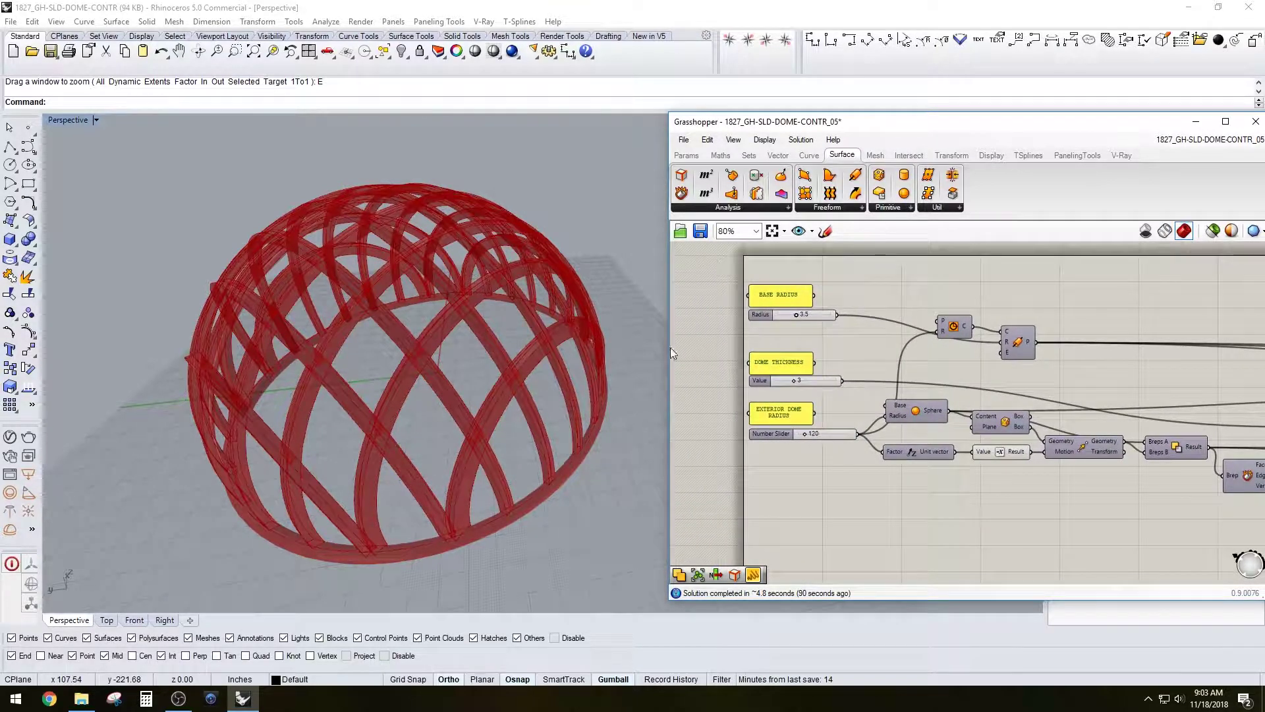
Step: Examine the definition's middle section, where the structure spacing and structure thickness sliders drive the contour and rib components
{"action": "right_click_drag", "start_coordinate": [1126, 362], "coordinate": [971, 334]}
{"action": "scroll", "coordinate": [971, 335], "scroll_direction": "down", "scroll_amount": 1}
{"action": "right_click_drag", "start_coordinate": [1176, 374], "coordinate": [852, 363]}
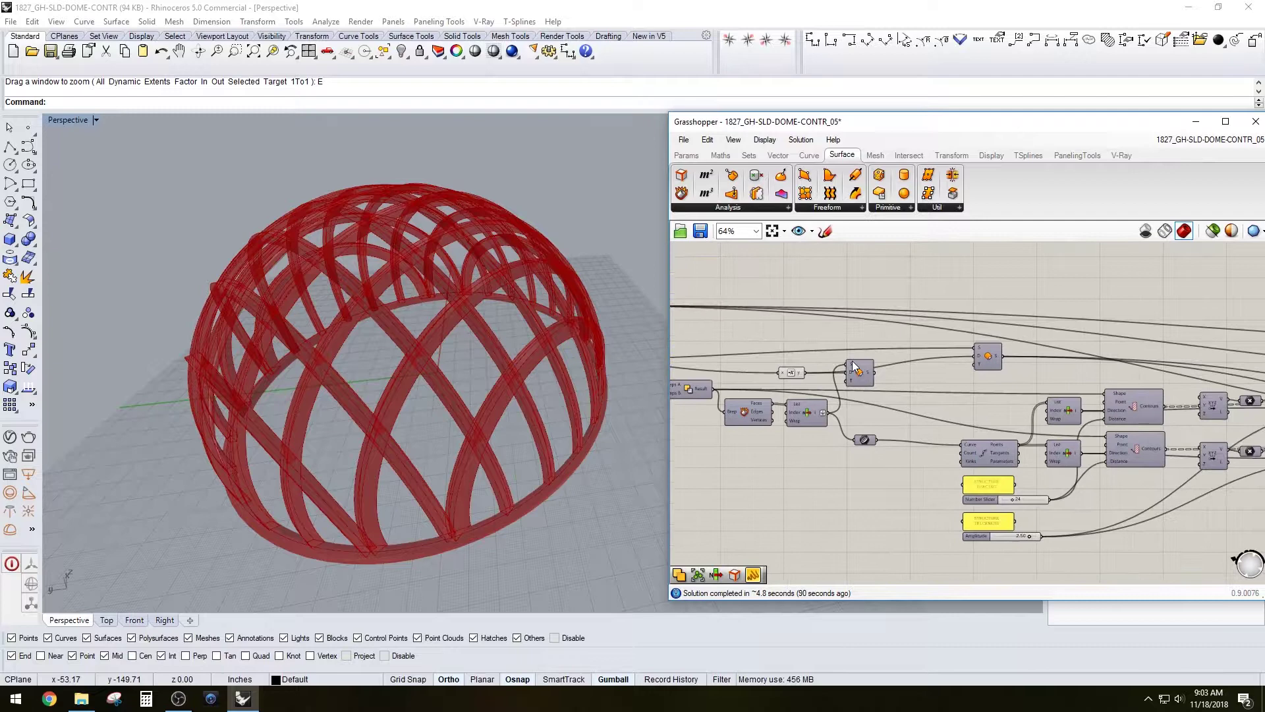
{"action": "right_click_drag", "start_coordinate": [1176, 364], "coordinate": [1150, 362]}
{"action": "scroll", "coordinate": [919, 361], "scroll_direction": "down", "scroll_amount": 1}
{"action": "right_click_drag", "start_coordinate": [1035, 393], "coordinate": [834, 378]}
{"action": "scroll", "coordinate": [840, 450], "scroll_direction": "up", "scroll_amount": 2}
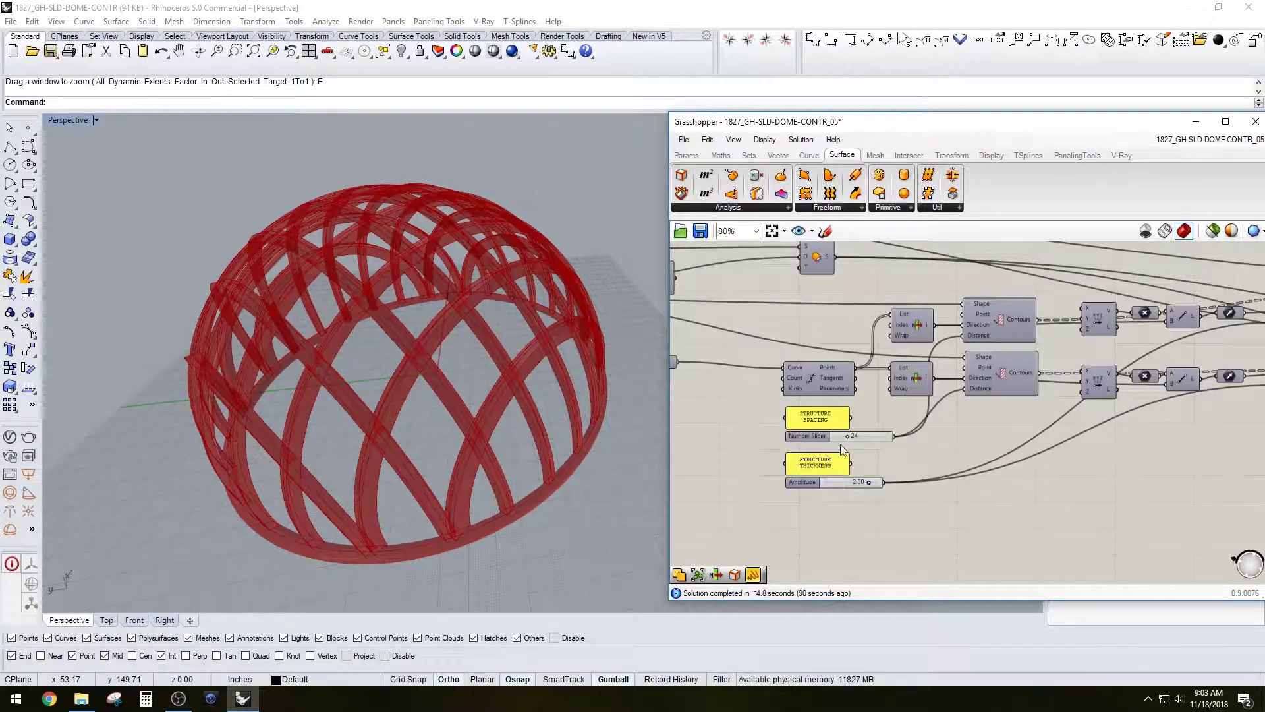
Step: Move the Resulting Structure note panel slightly farther away from the three output group components and deselect it
{"action": "right_click_drag", "start_coordinate": [1141, 428], "coordinate": [798, 434]}
{"action": "scroll", "coordinate": [988, 456], "scroll_direction": "down", "scroll_amount": 1}
{"action": "scroll", "coordinate": [974, 371], "scroll_direction": "up", "scroll_amount": 2}
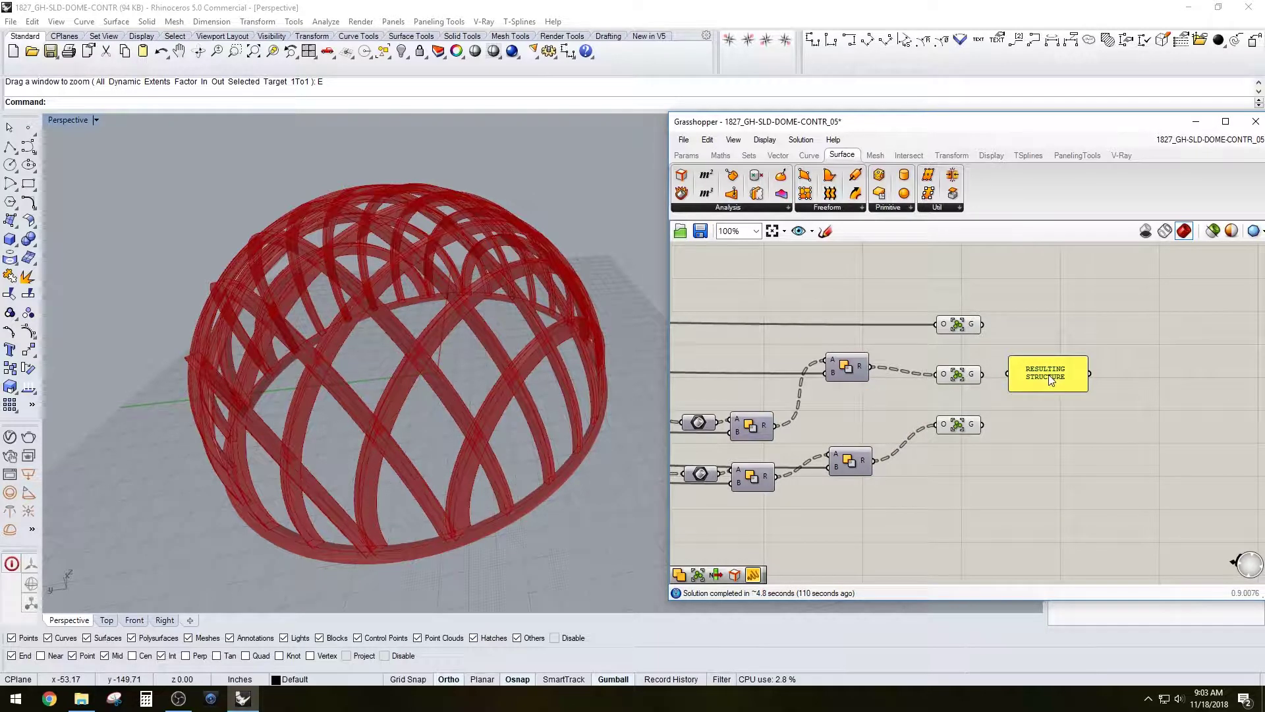
{"action": "left_click_drag", "start_coordinate": [1050, 381], "coordinate": [1063, 366]}
{"action": "left_click", "coordinate": [1090, 442]}
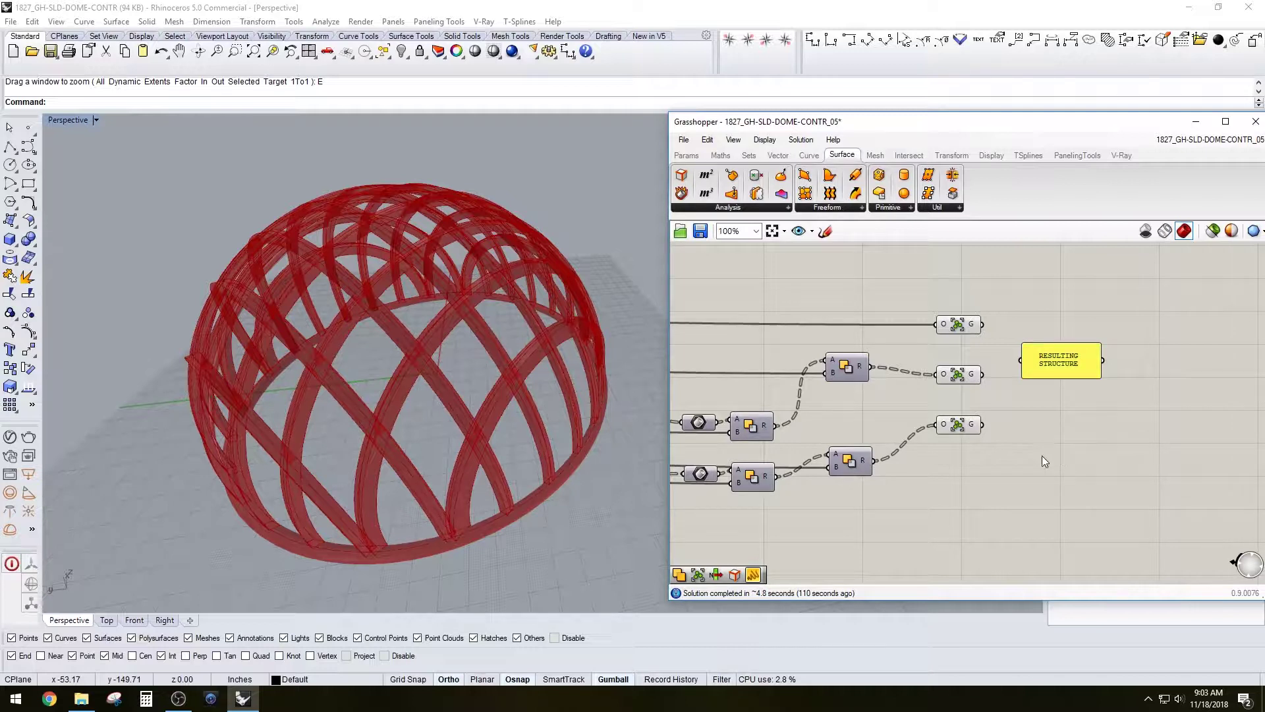